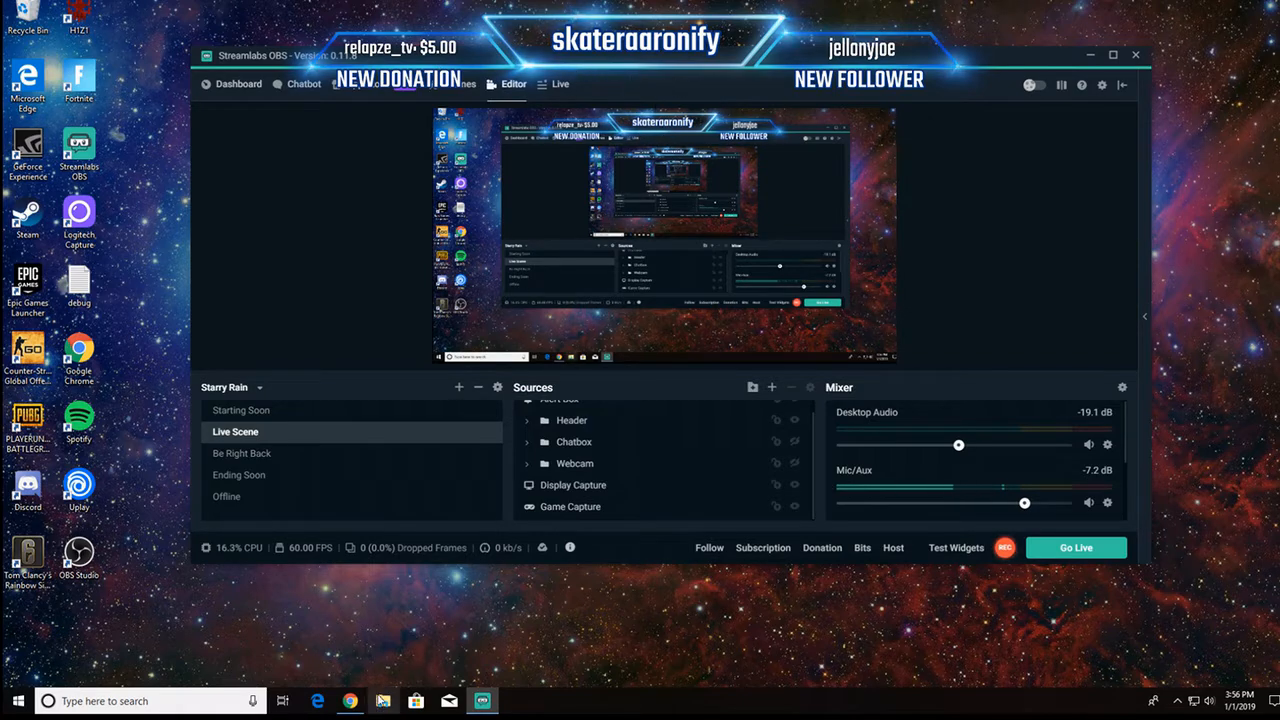
Step: Switch to Chrome, run Google's internet speed test and examine the download and upload results
{"action": "left_click", "coordinate": [357, 705]}
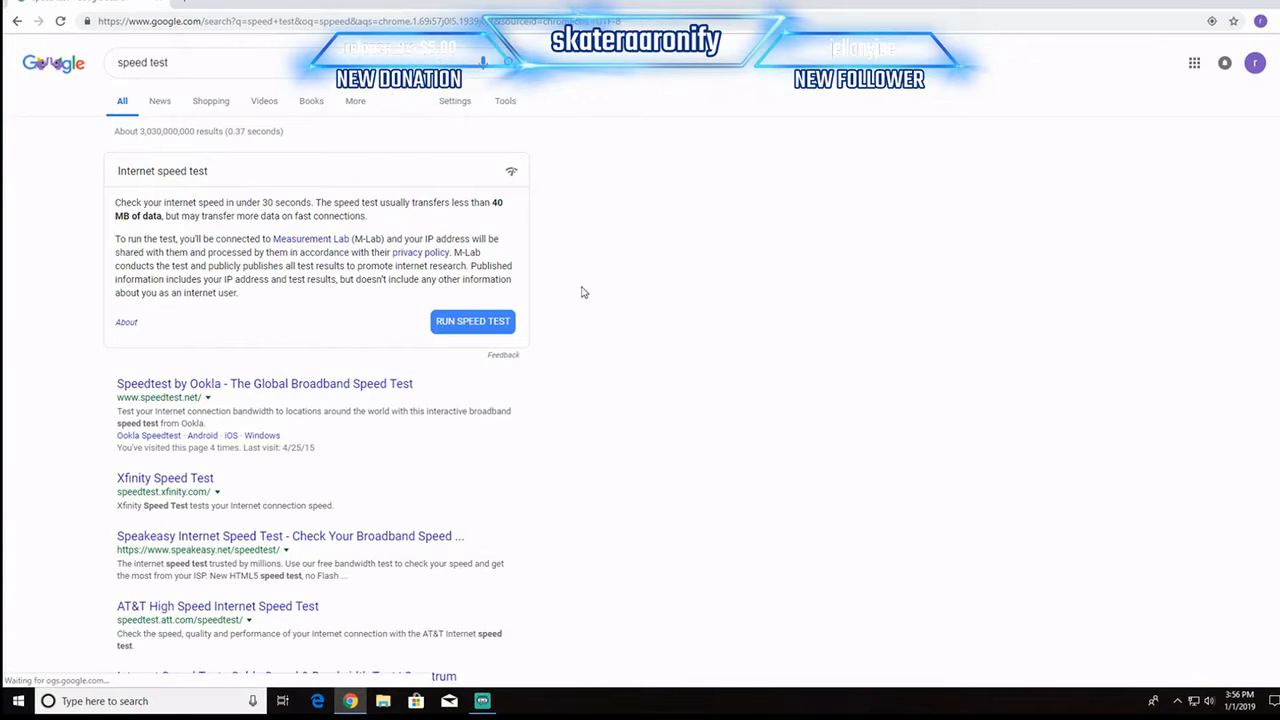
{"action": "left_click", "coordinate": [492, 320]}
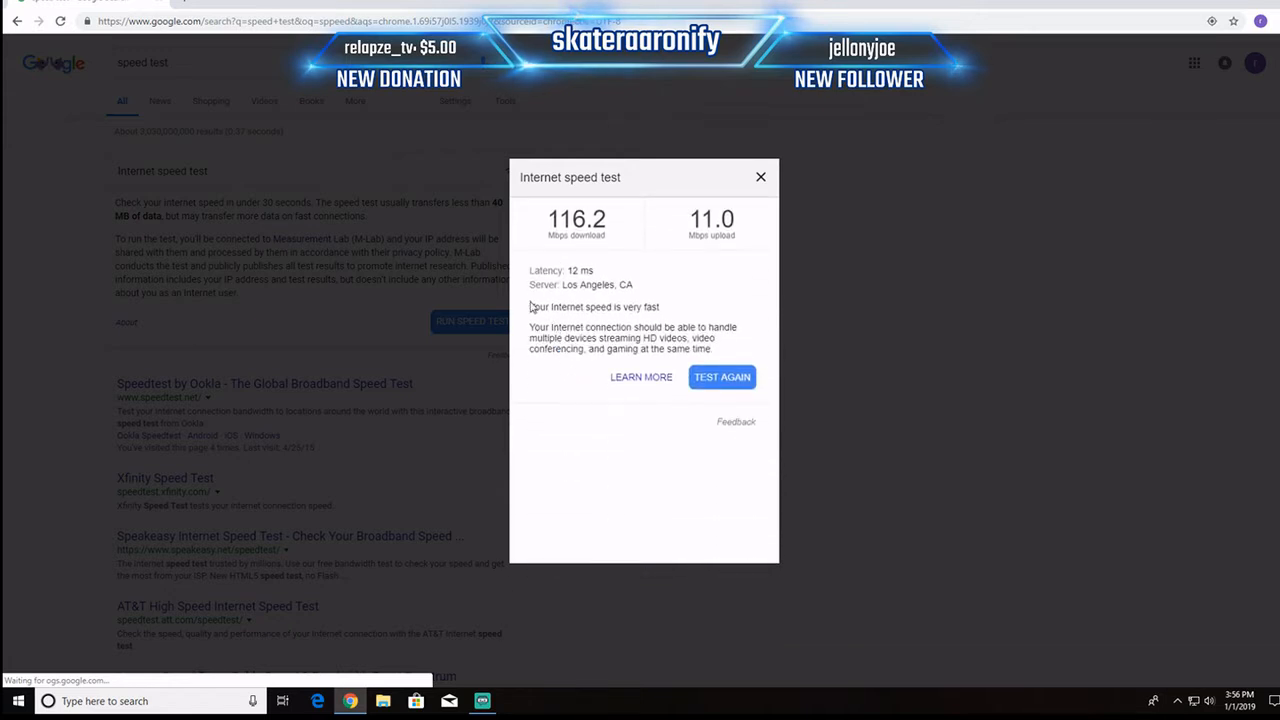
{"action": "left_click_drag", "start_coordinate": [529, 307], "coordinate": [660, 308]}
{"action": "left_click_drag", "start_coordinate": [529, 329], "coordinate": [731, 349]}
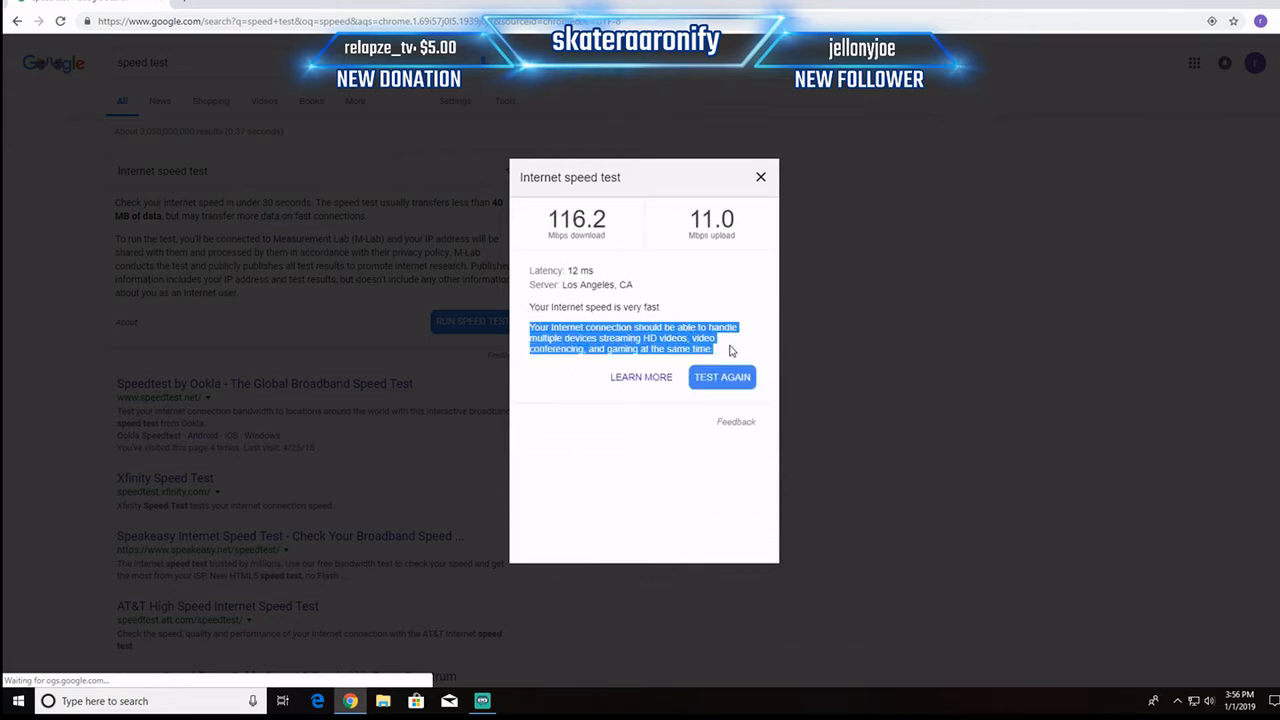
{"action": "left_click", "coordinate": [703, 256]}
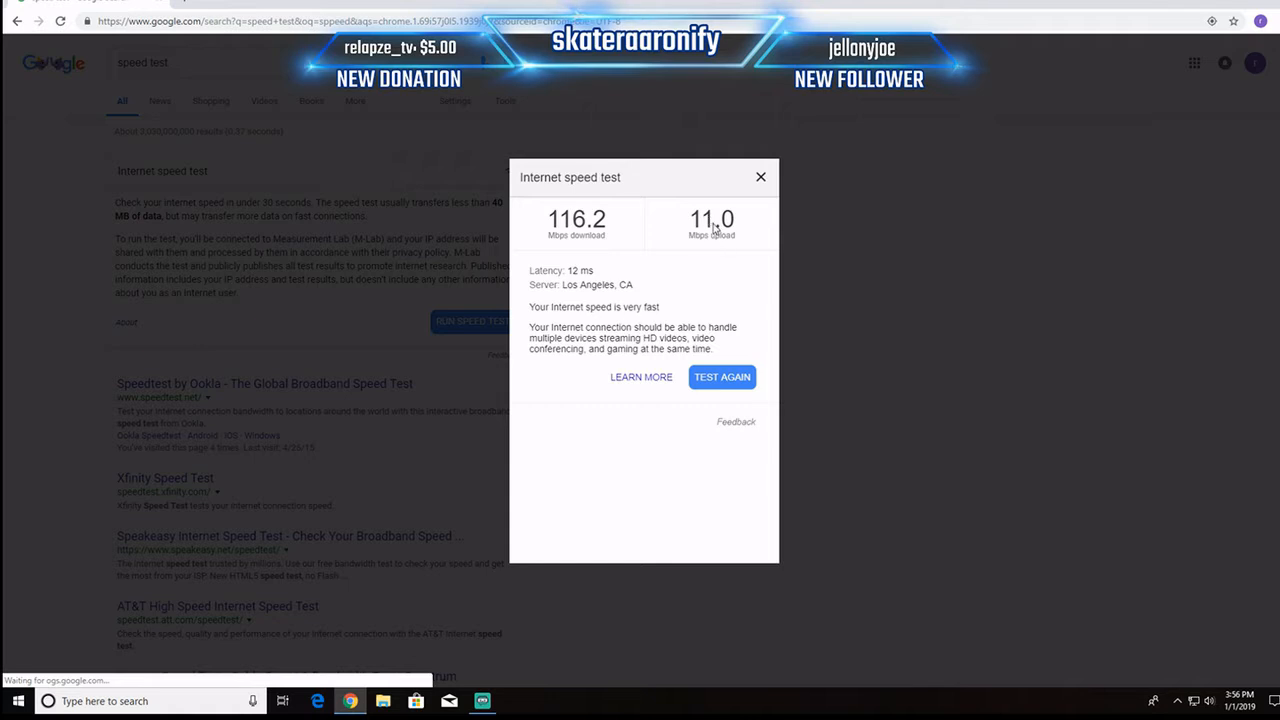
{"action": "left_click_drag", "start_coordinate": [720, 212], "coordinate": [732, 241]}
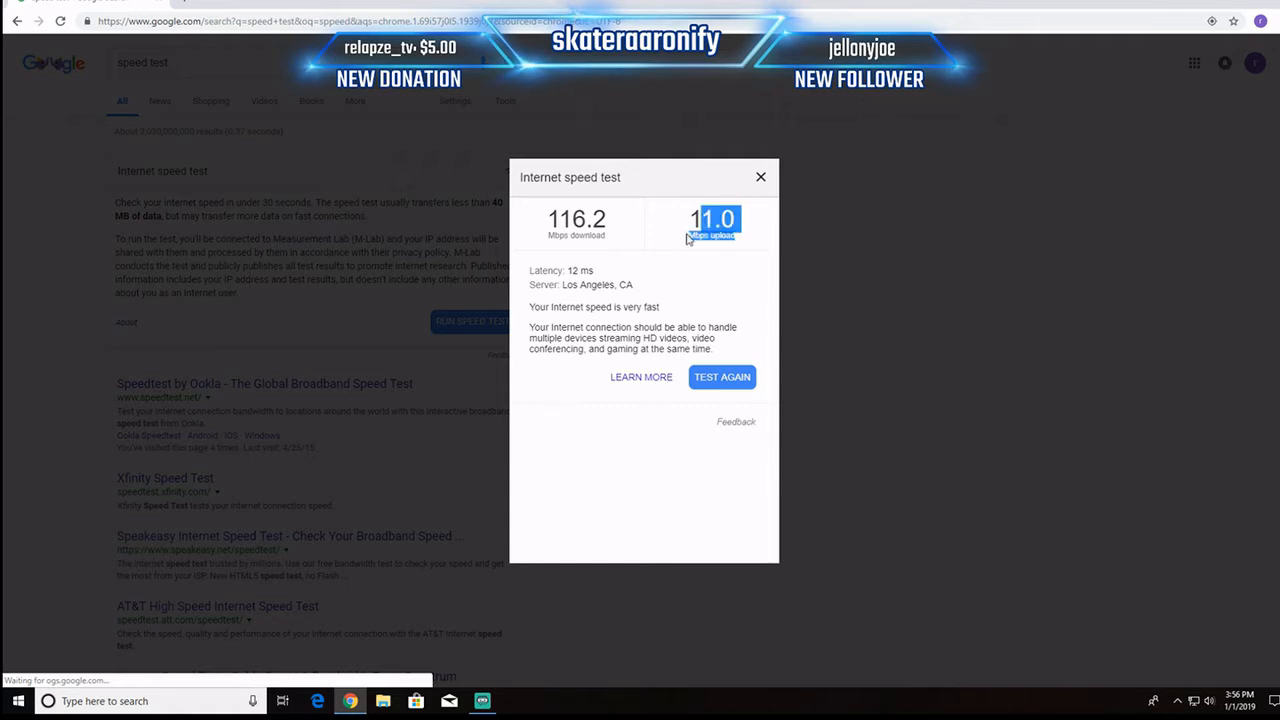
{"action": "left_click", "coordinate": [690, 240]}
{"action": "left_click_drag", "start_coordinate": [572, 222], "coordinate": [700, 226]}
{"action": "left_click", "coordinate": [698, 230]}
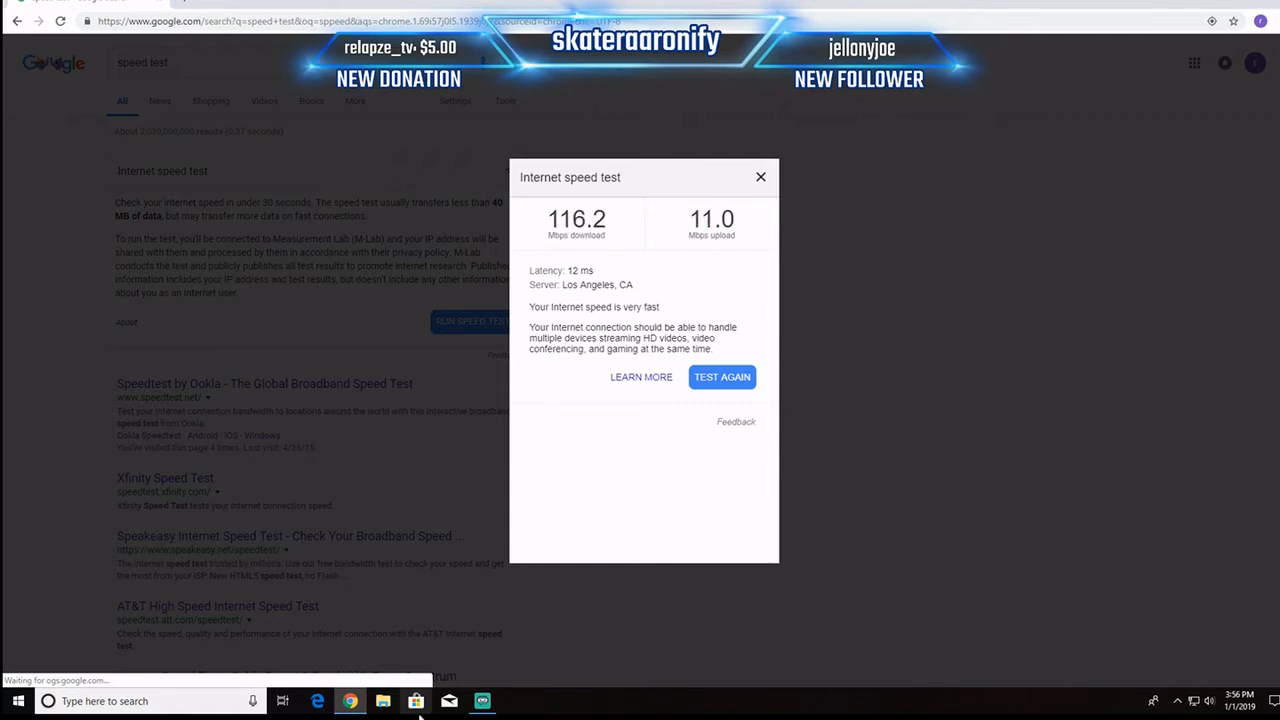
Step: Switch to Streamlabs OBS and, in the stream settings, choose Streaming Services as stream type and Twitch as service
{"action": "left_click", "coordinate": [482, 700]}
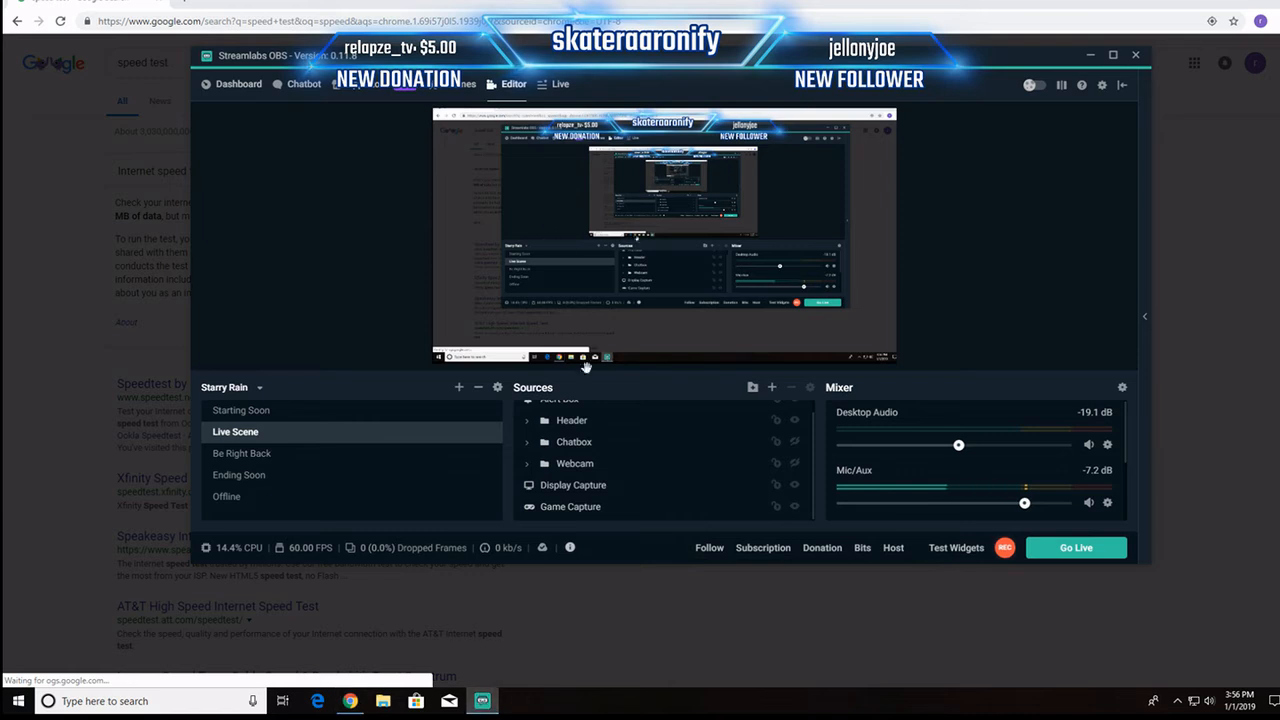
{"action": "left_click", "coordinate": [1101, 86]}
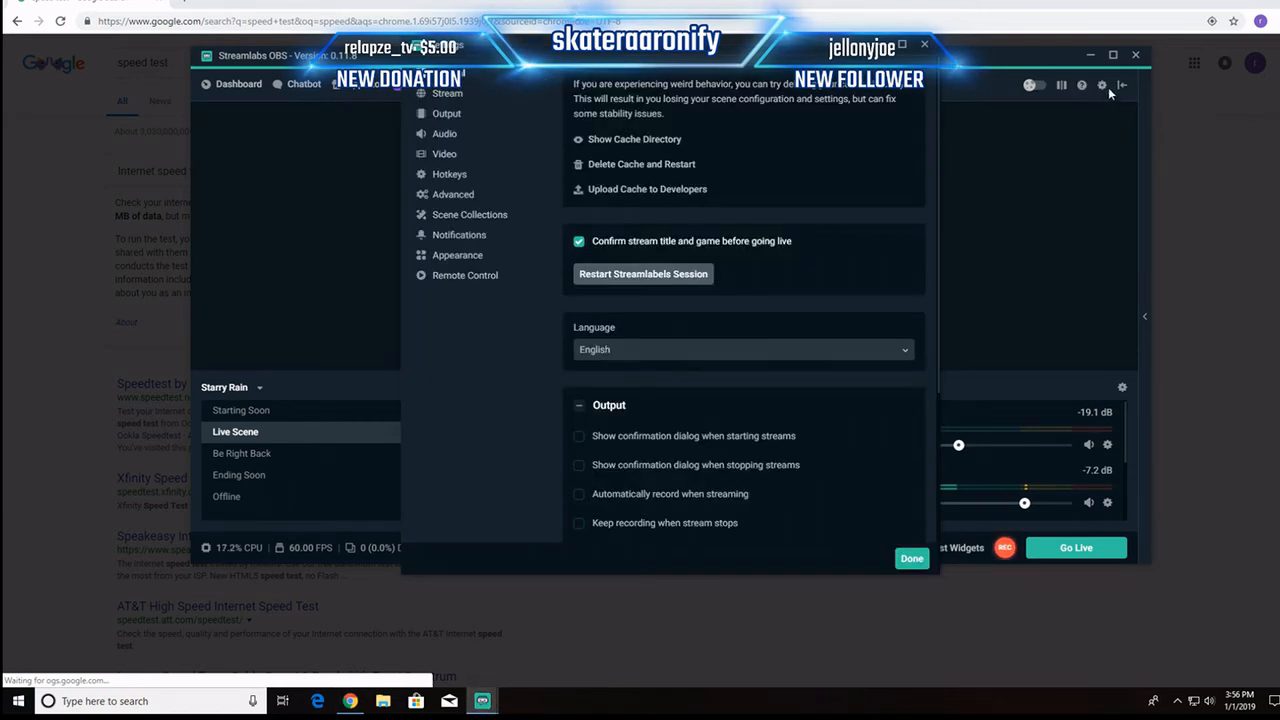
{"action": "left_click", "coordinate": [448, 95]}
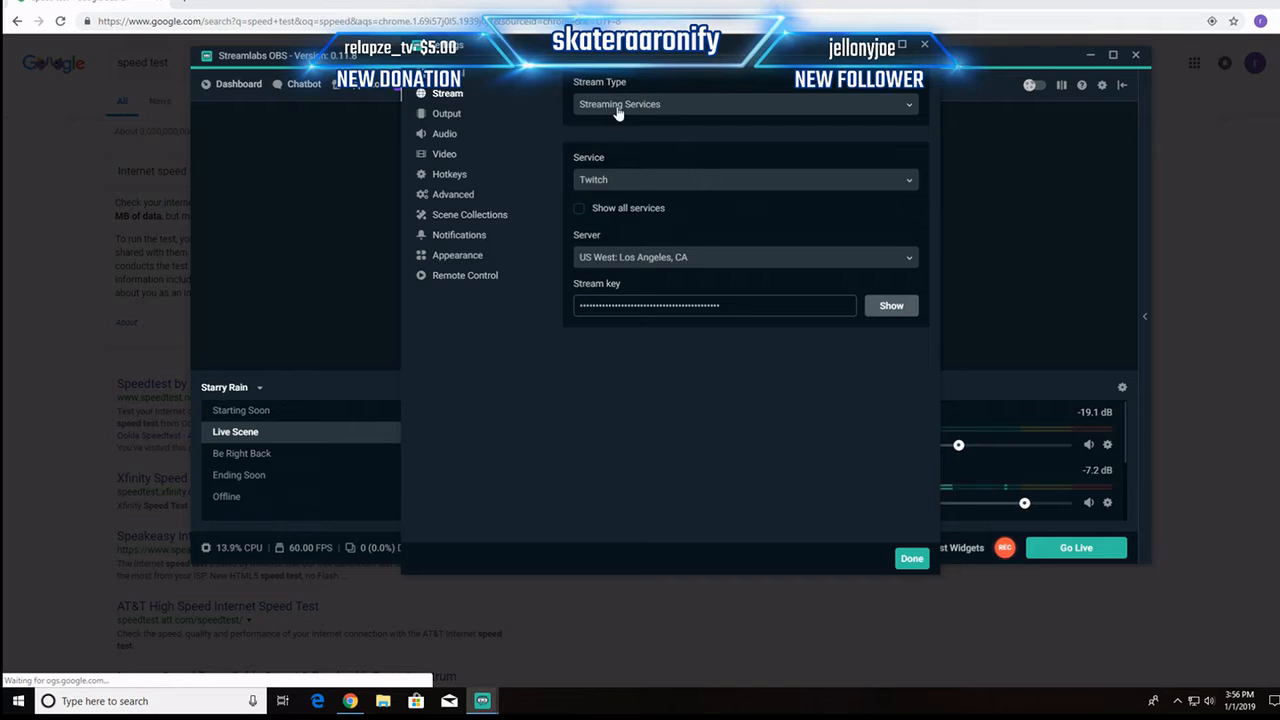
{"action": "left_click", "coordinate": [914, 106]}
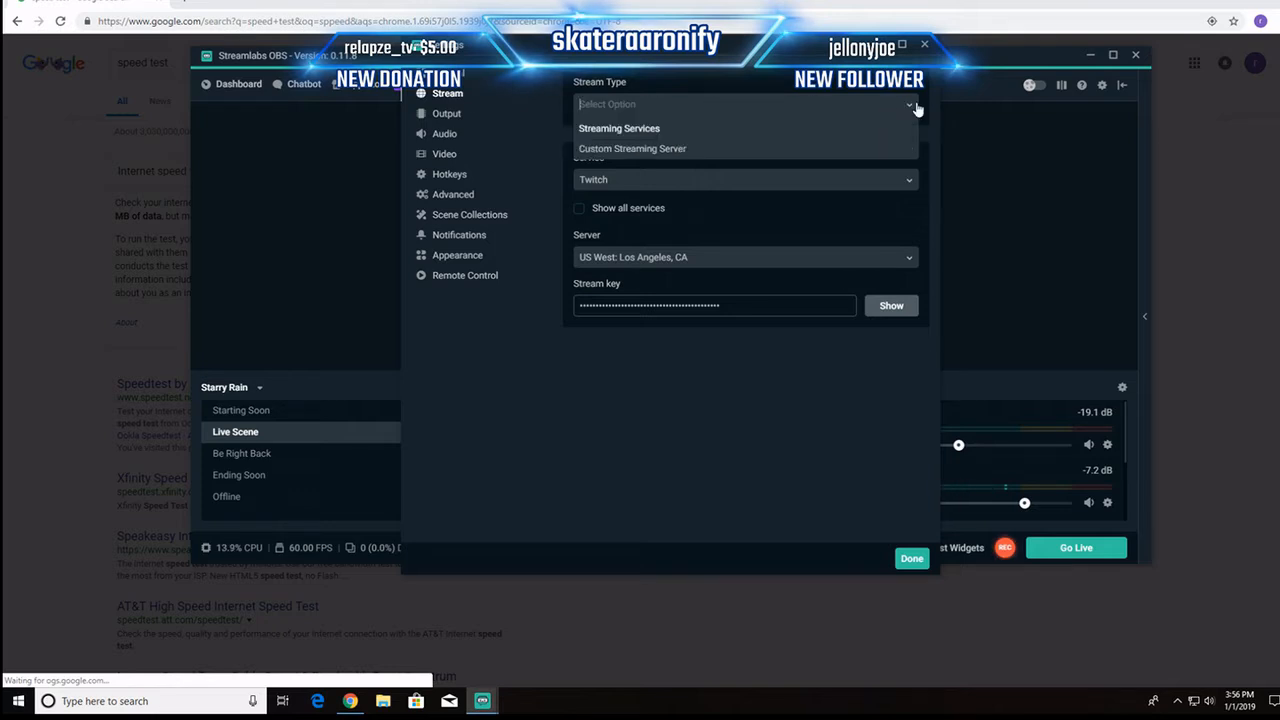
{"action": "left_click", "coordinate": [664, 131]}
{"action": "left_click", "coordinate": [904, 184]}
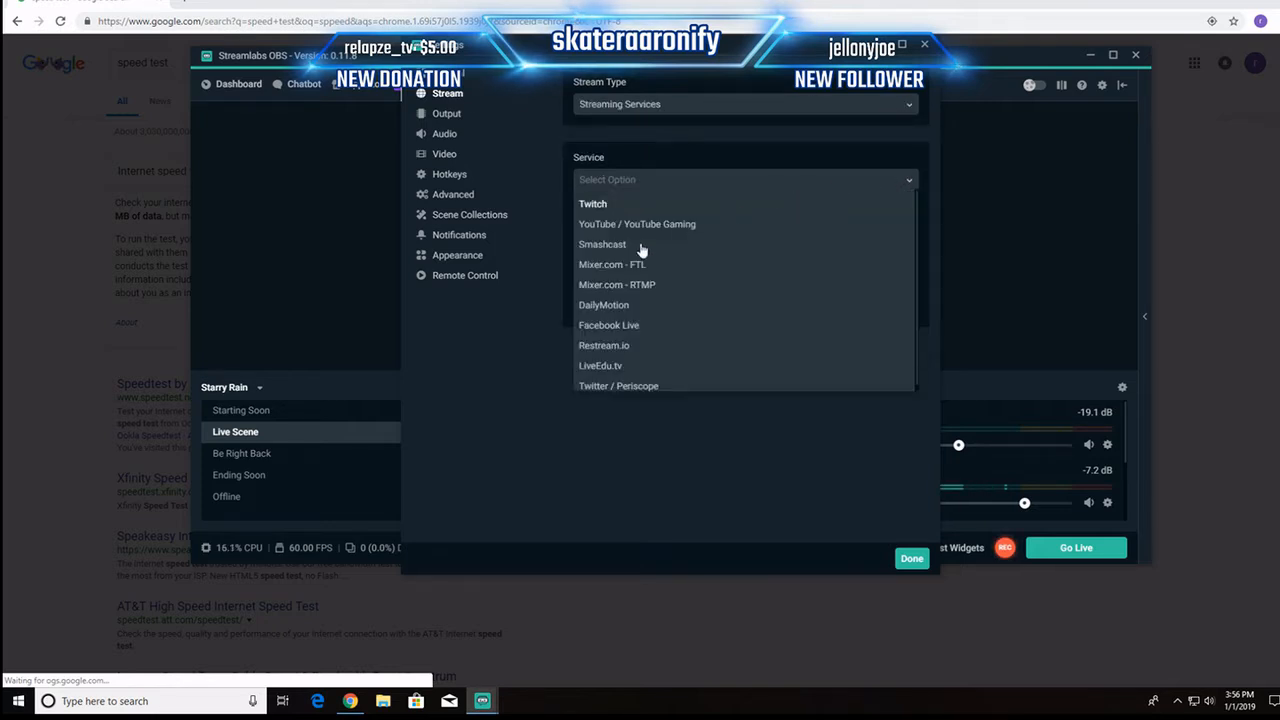
{"action": "left_click", "coordinate": [600, 206]}
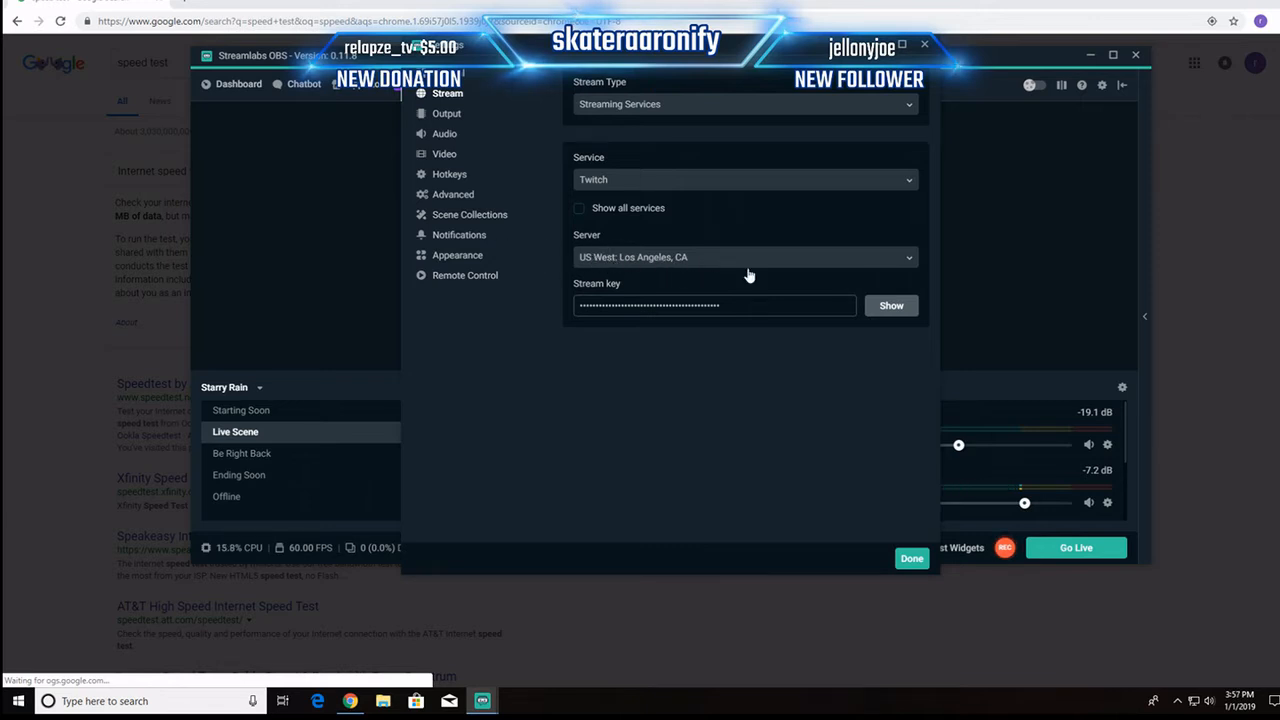
Step: Set the streaming encoder to Software (x264) in the output settings
{"action": "left_click", "coordinate": [440, 115]}
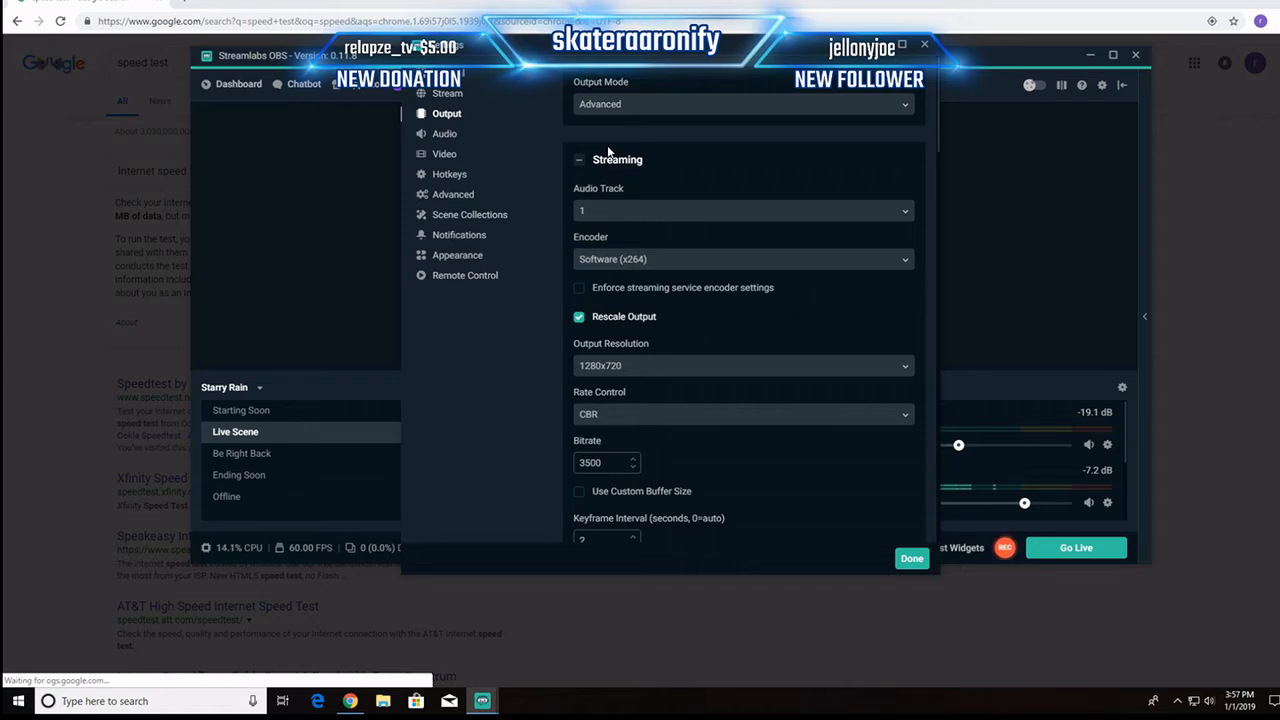
{"action": "scroll", "coordinate": [693, 173], "scroll_direction": "down", "scroll_amount": 1}
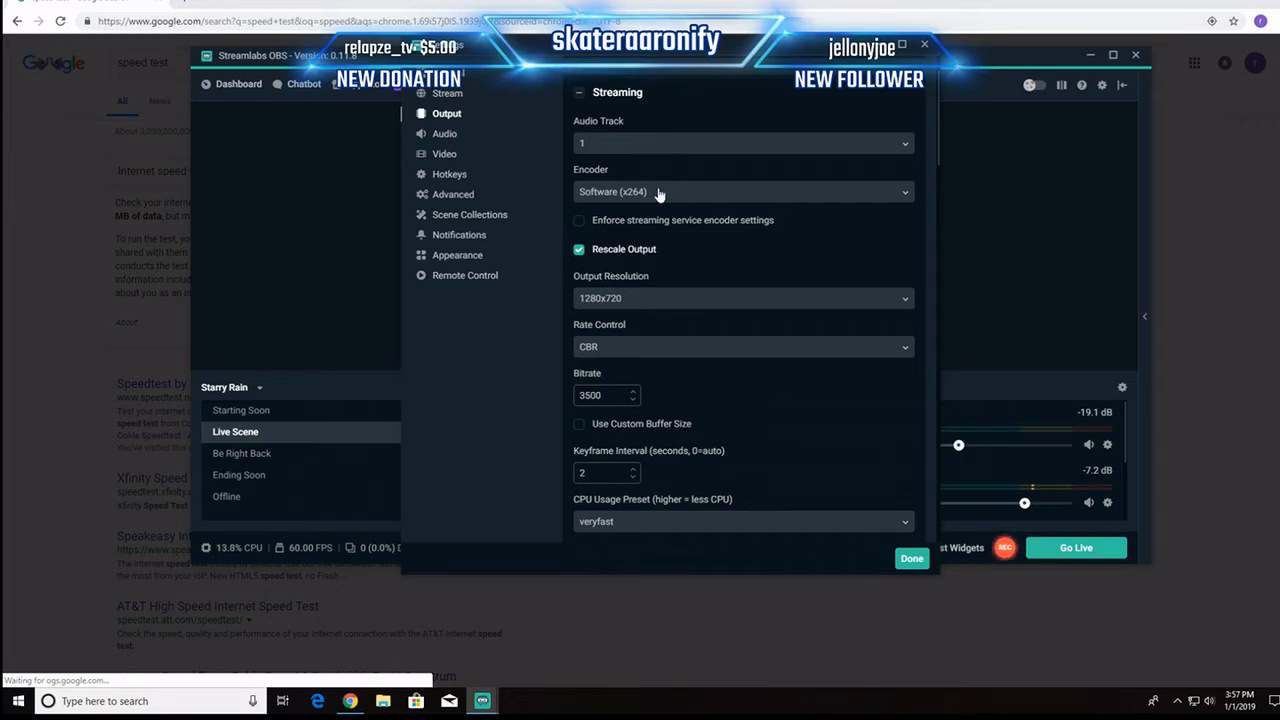
{"action": "left_click", "coordinate": [659, 193]}
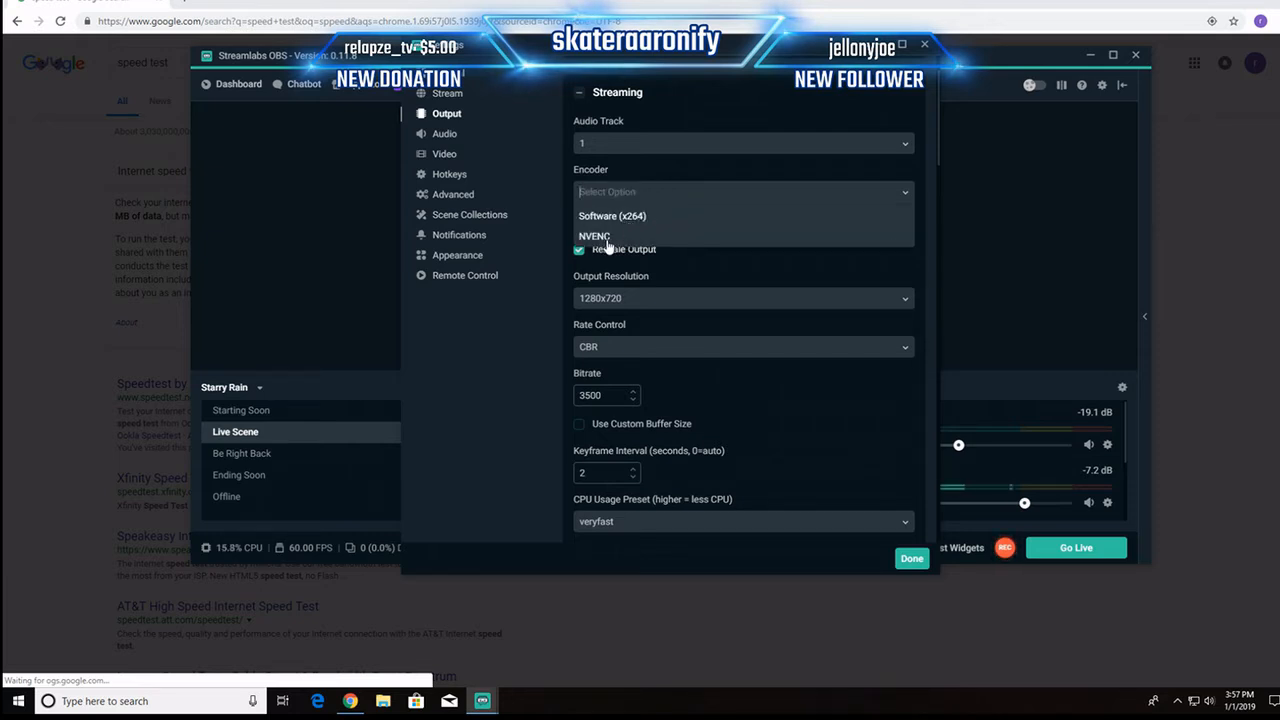
{"action": "left_click", "coordinate": [624, 216]}
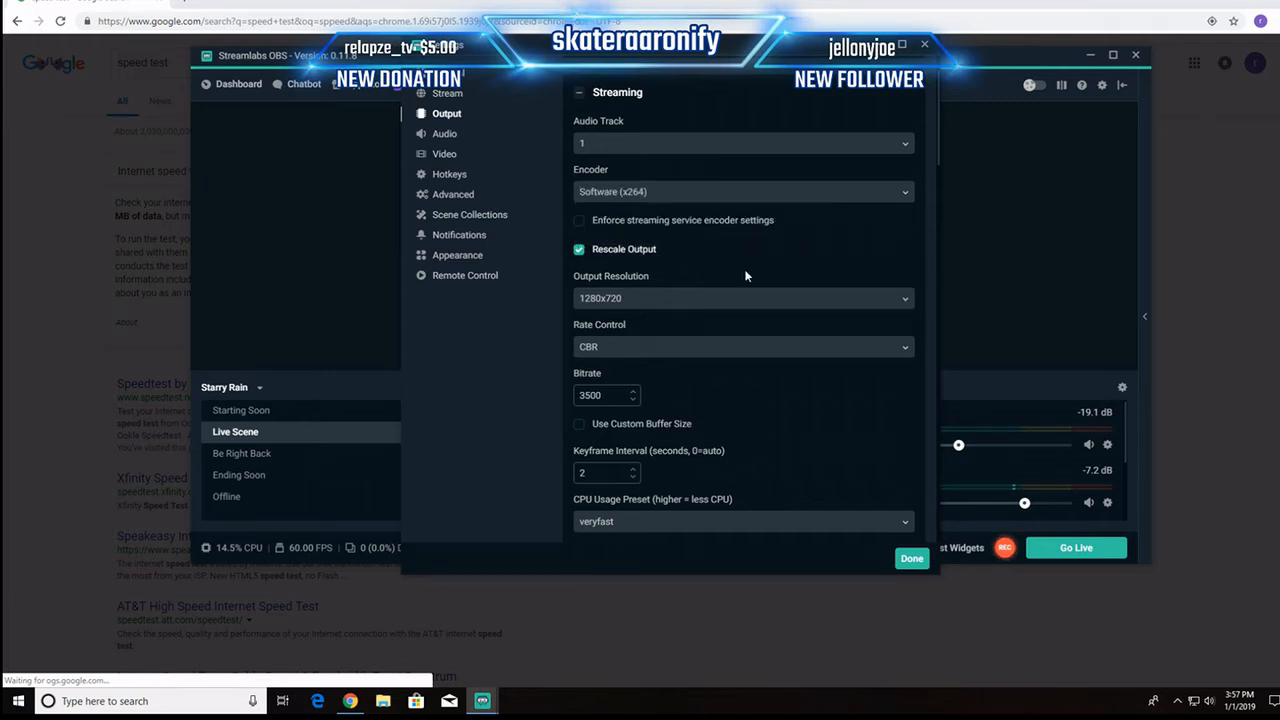
Step: Set the rate control for the streaming output to CBR
{"action": "scroll", "coordinate": [740, 250], "scroll_direction": "down", "scroll_amount": 2}
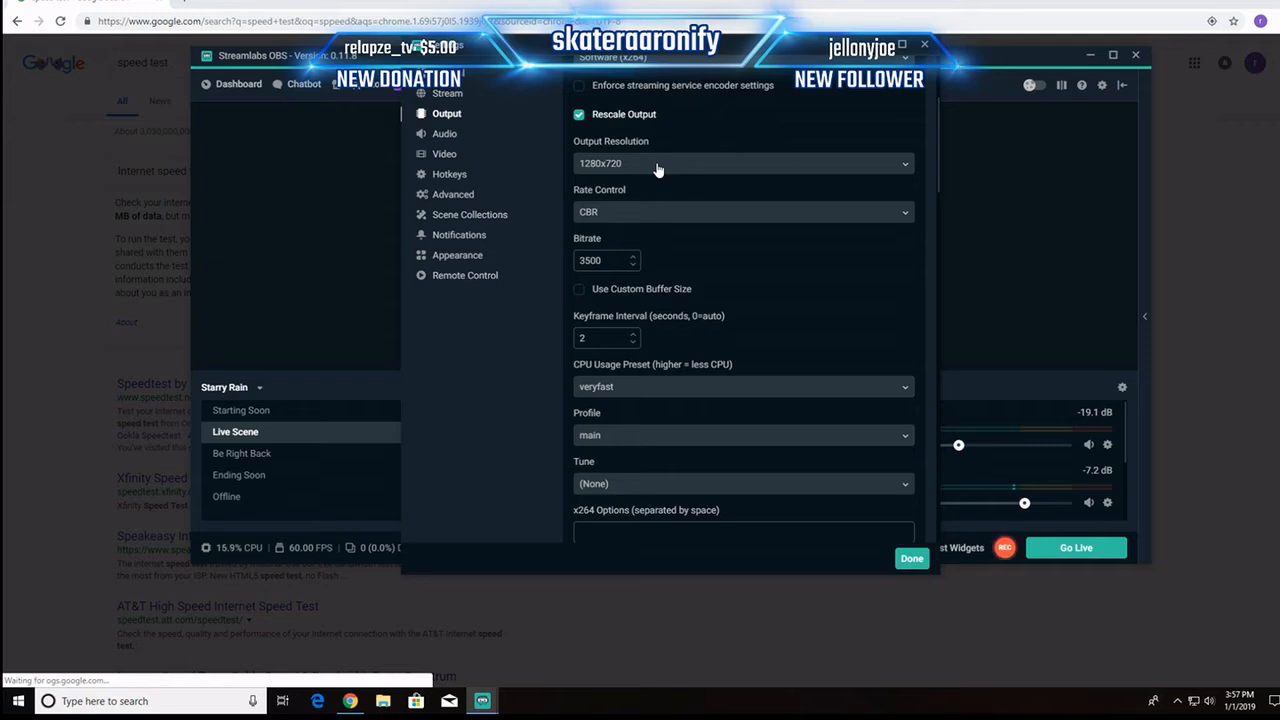
{"action": "scroll", "coordinate": [658, 168], "scroll_direction": "down", "scroll_amount": 1}
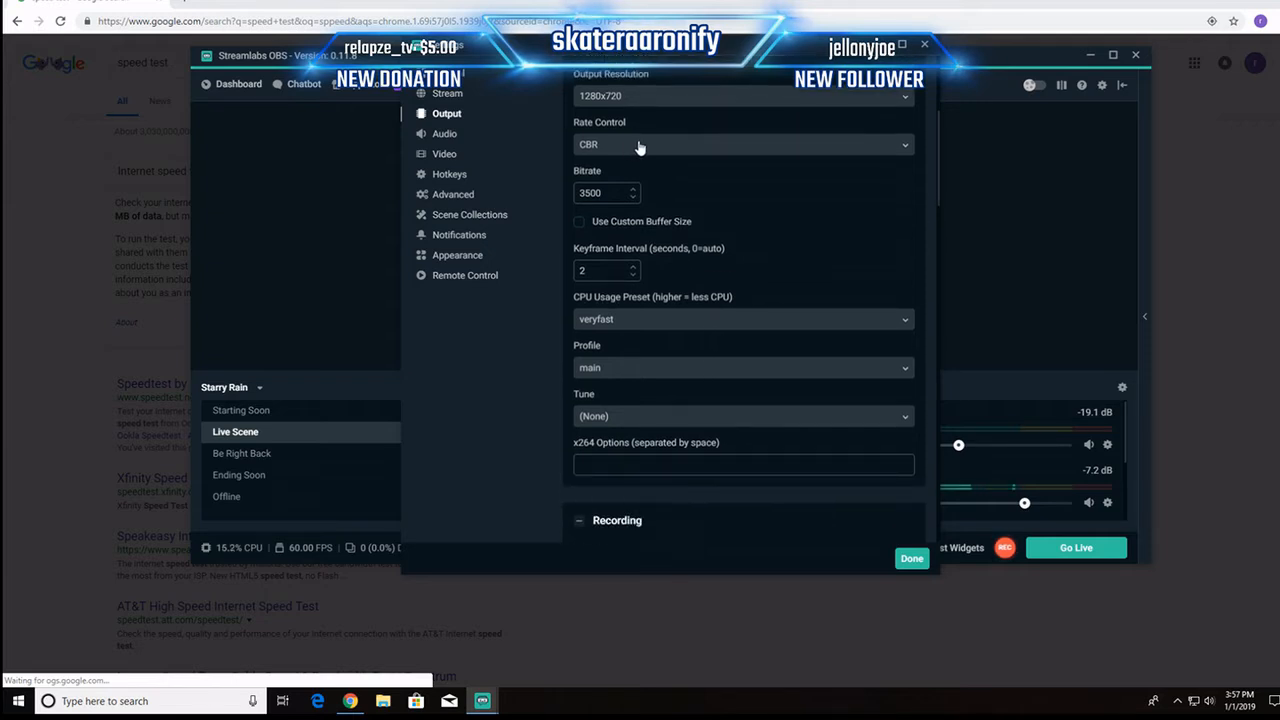
{"action": "left_click", "coordinate": [897, 152]}
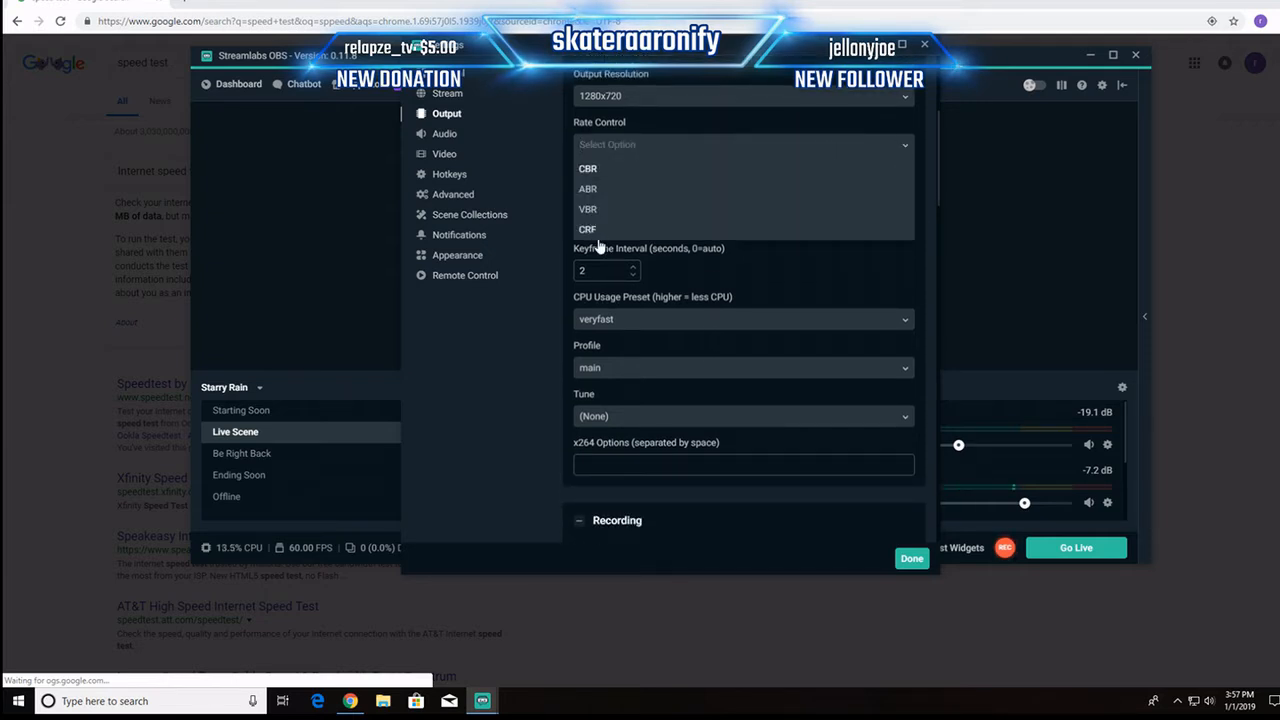
{"action": "left_click", "coordinate": [591, 172]}
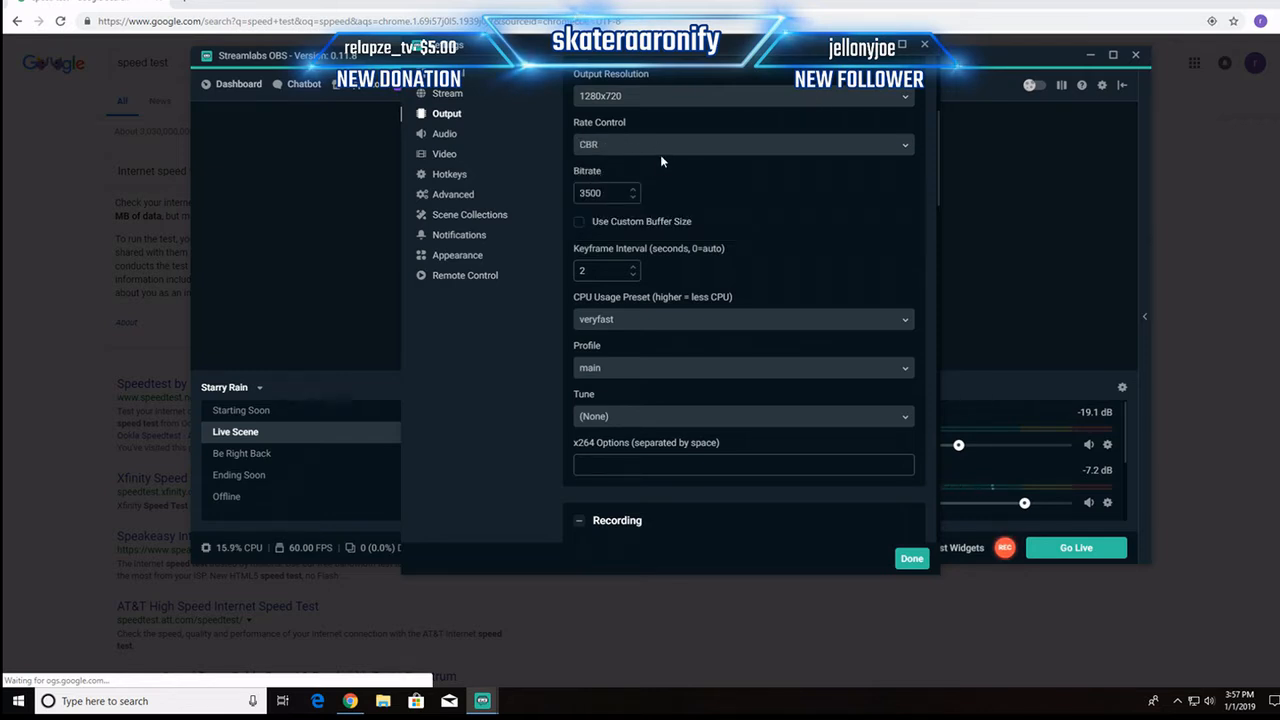
{"action": "left_click", "coordinate": [618, 150]}
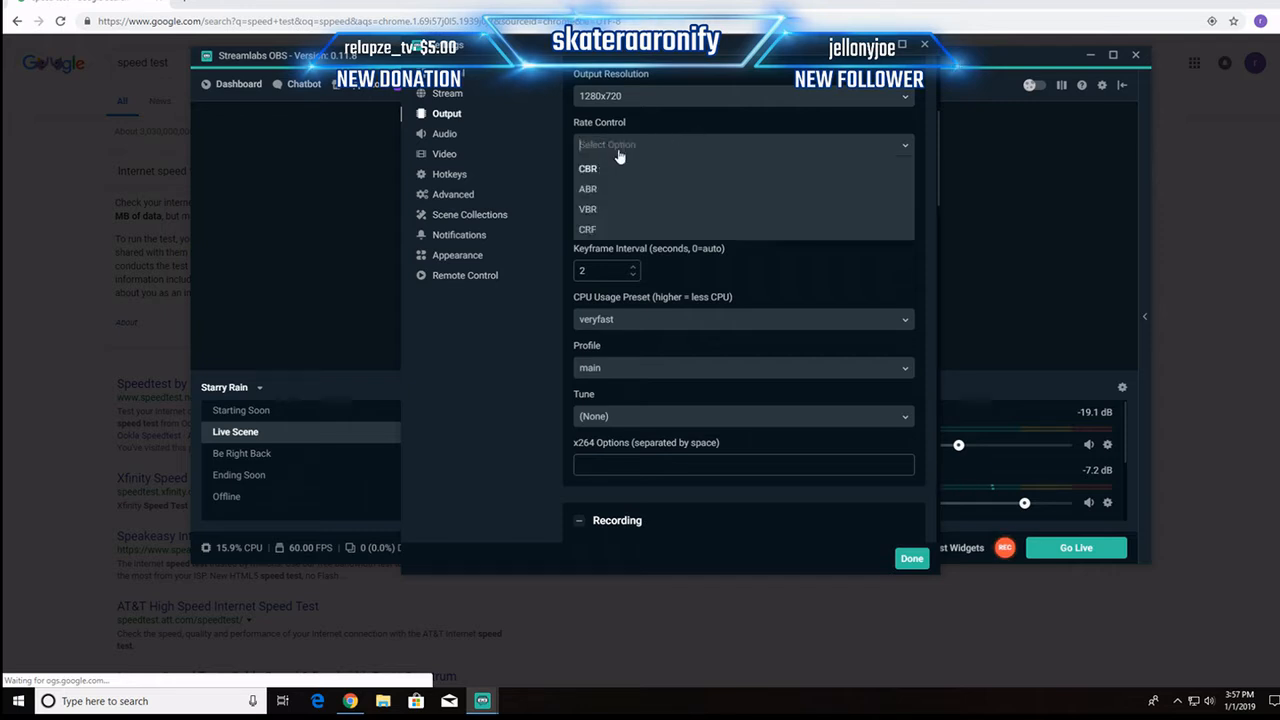
{"action": "left_click", "coordinate": [598, 172]}
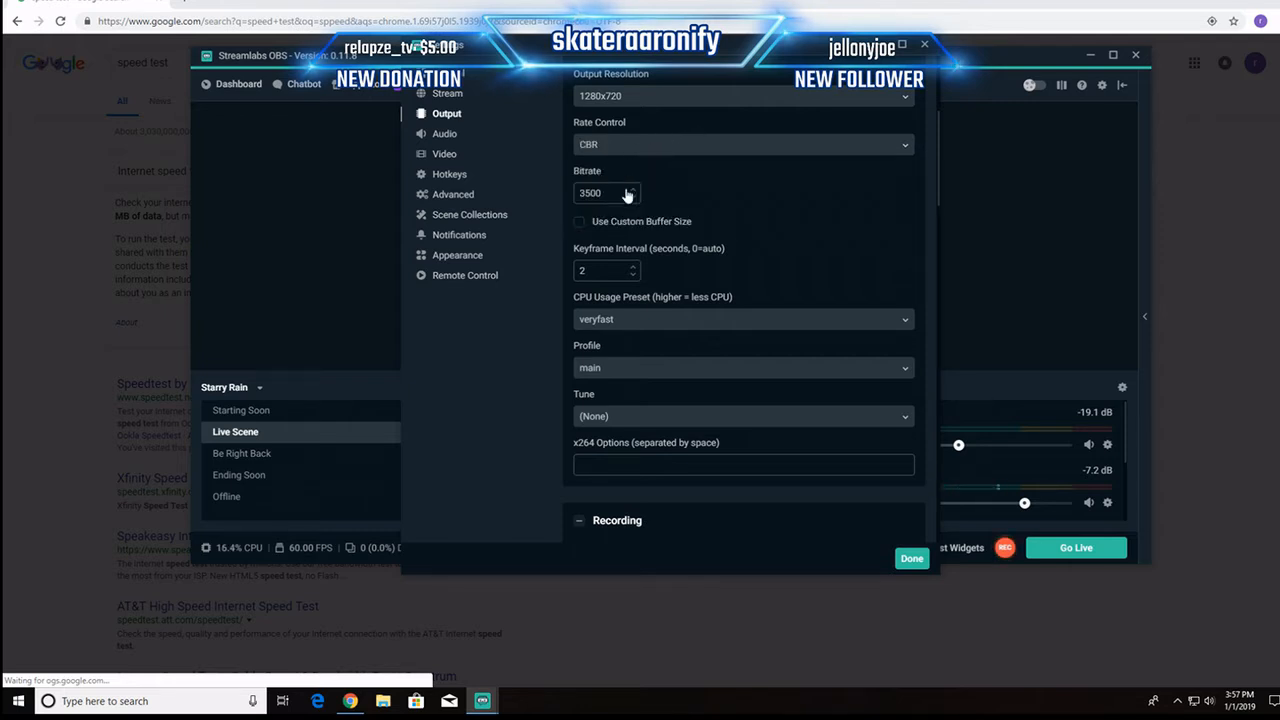
Step: Check the speed test results in Chrome again and return to the Streamlabs OBS output settings
{"action": "left_click", "coordinate": [114, 63]}
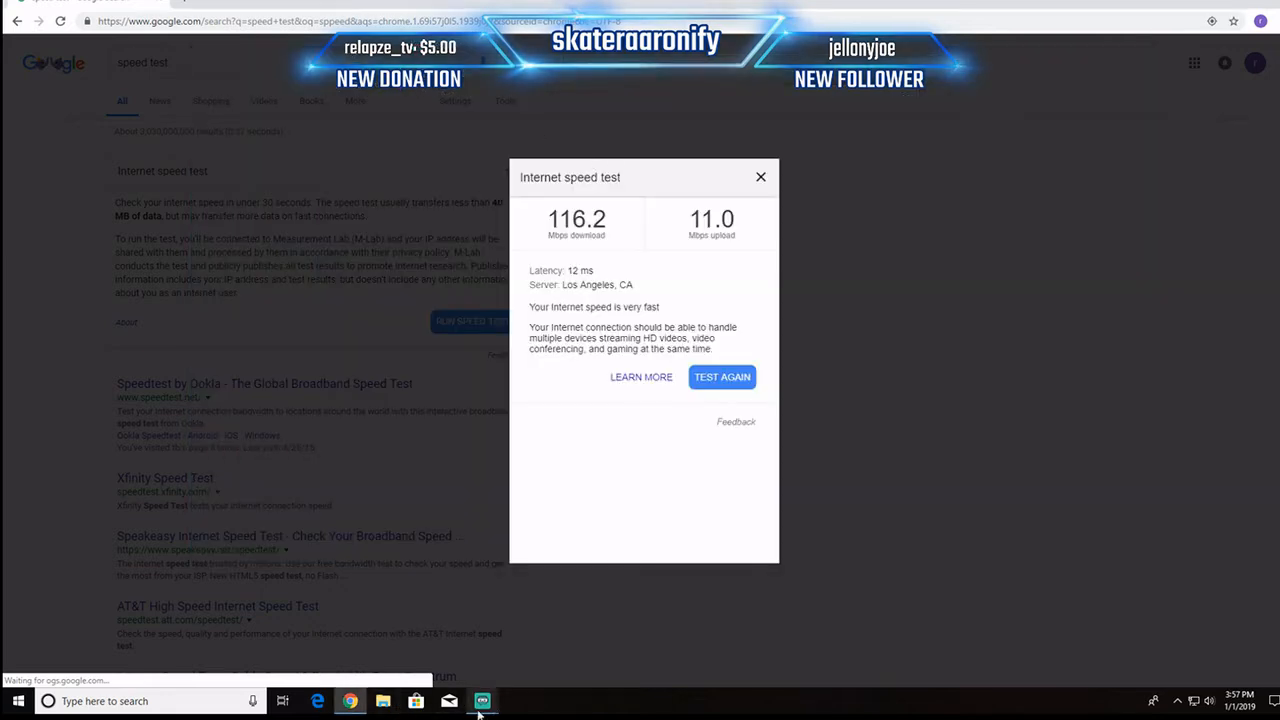
{"action": "mouse_move", "coordinate": [482, 708]}
{"action": "left_click", "coordinate": [555, 640]}
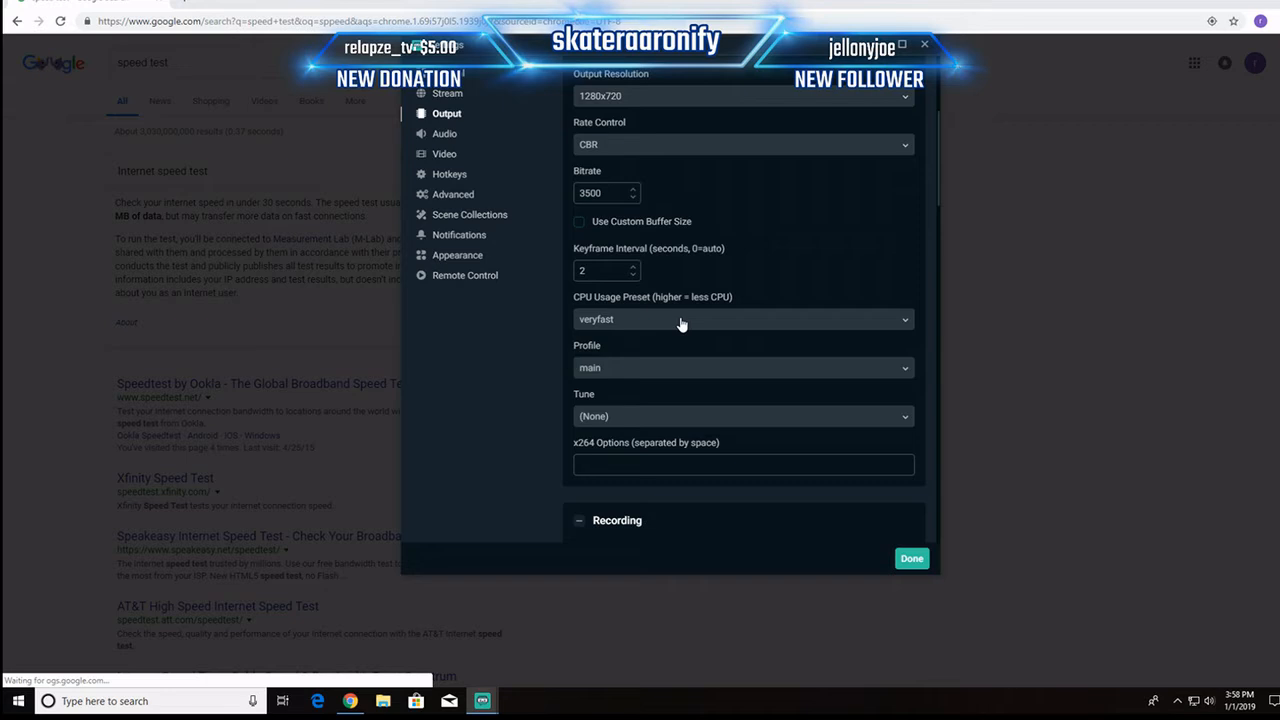
Step: Set the streaming CPU usage preset to veryfast and review the recording output settings
{"action": "left_click", "coordinate": [912, 319]}
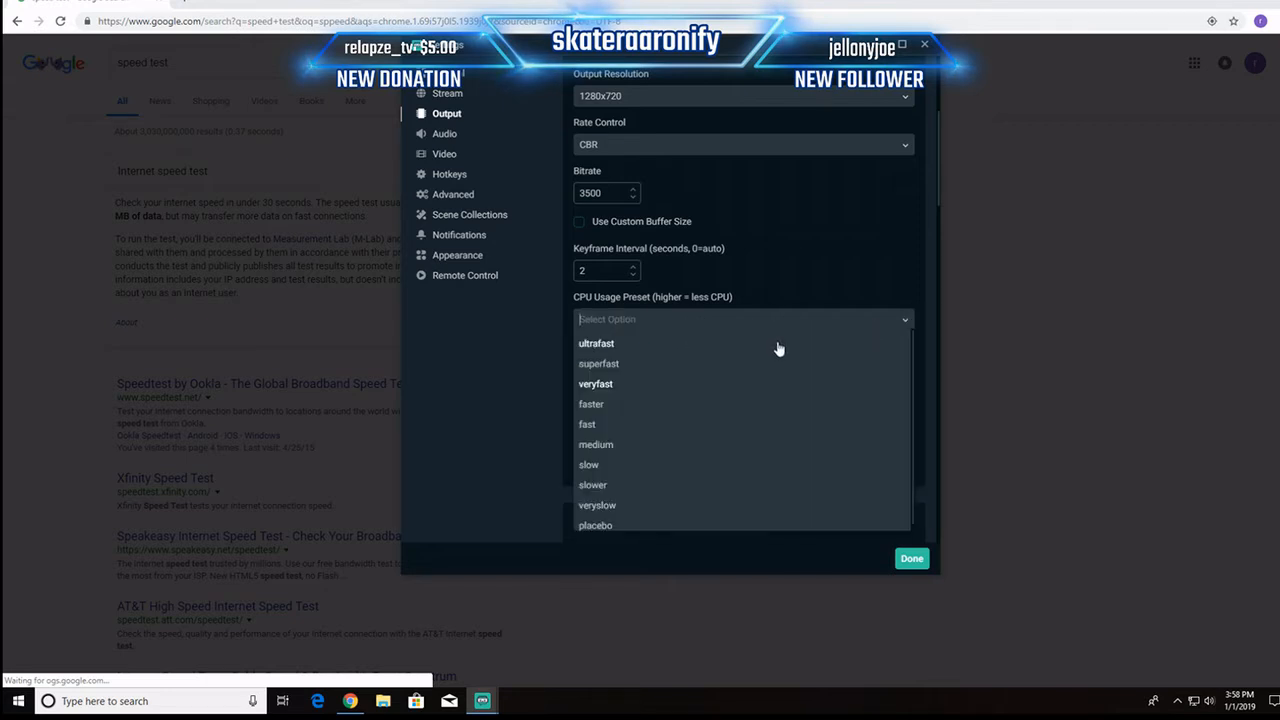
{"action": "left_click", "coordinate": [605, 385]}
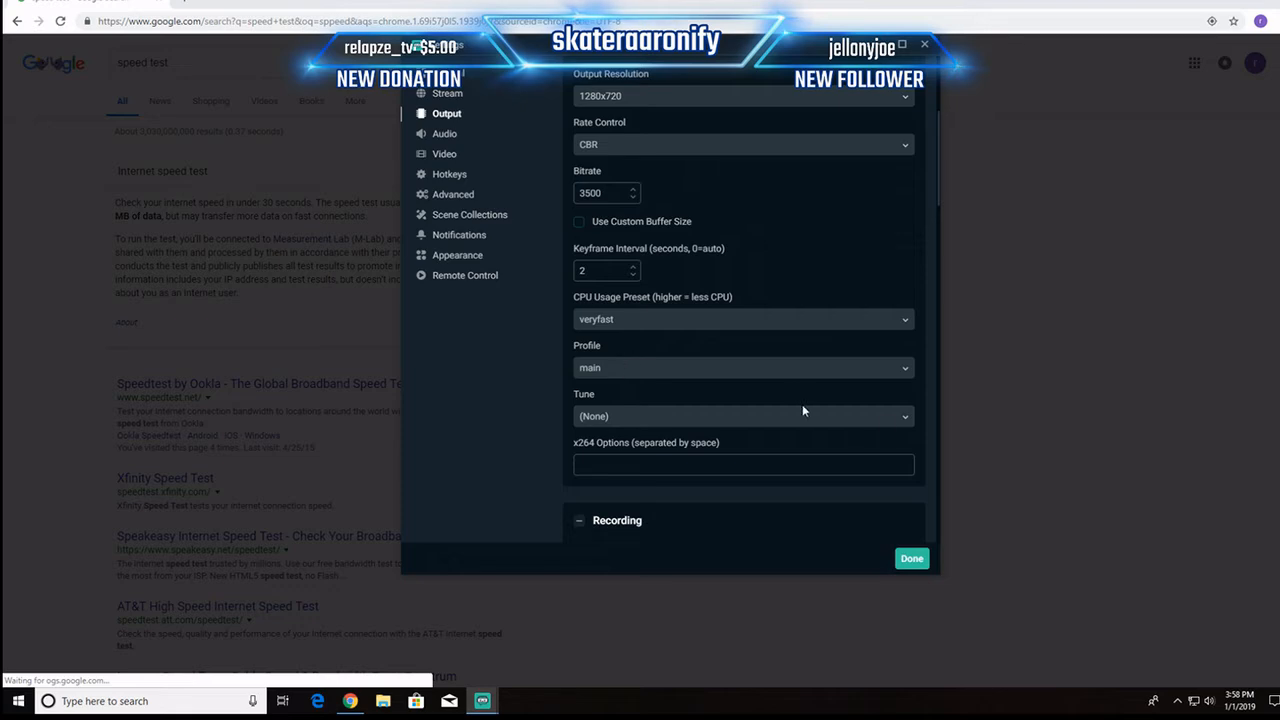
{"action": "scroll", "coordinate": [779, 380], "scroll_direction": "down", "scroll_amount": 3}
{"action": "scroll", "coordinate": [779, 380], "scroll_direction": "down", "scroll_amount": 8}
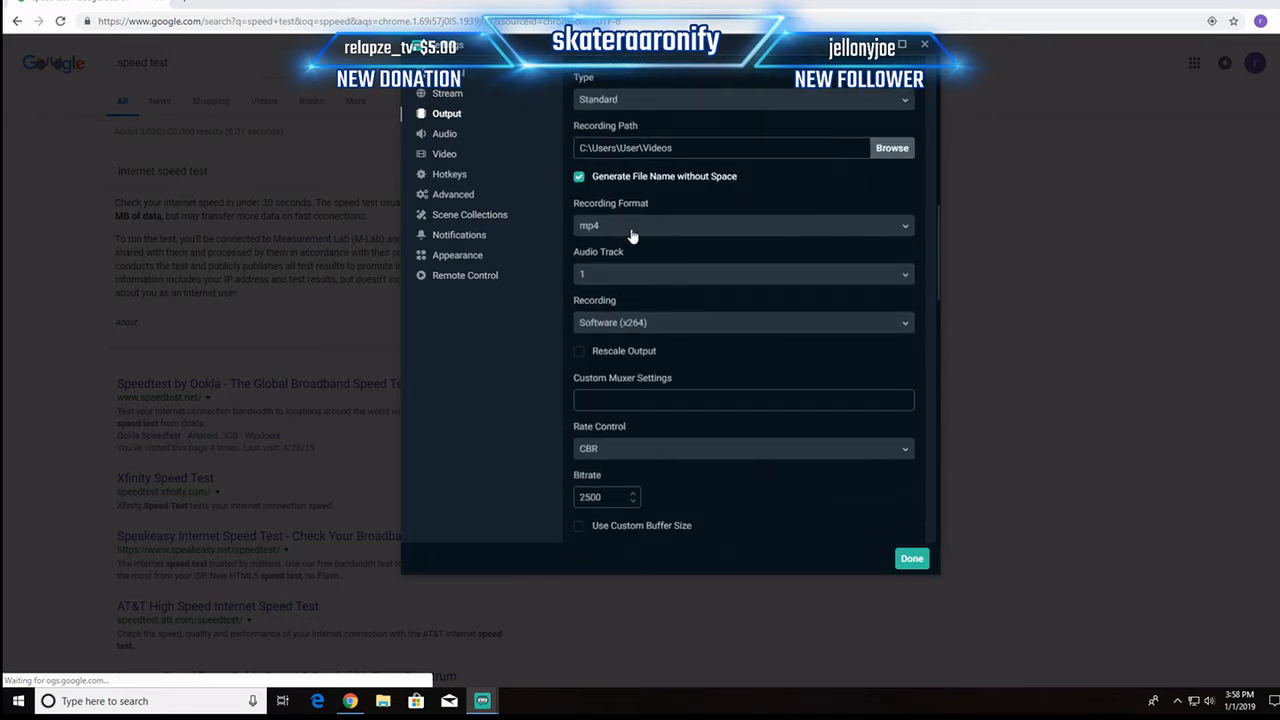
{"action": "scroll", "coordinate": [634, 297], "scroll_direction": "up", "scroll_amount": 13}
{"action": "scroll", "coordinate": [645, 259], "scroll_direction": "up", "scroll_amount": 5}
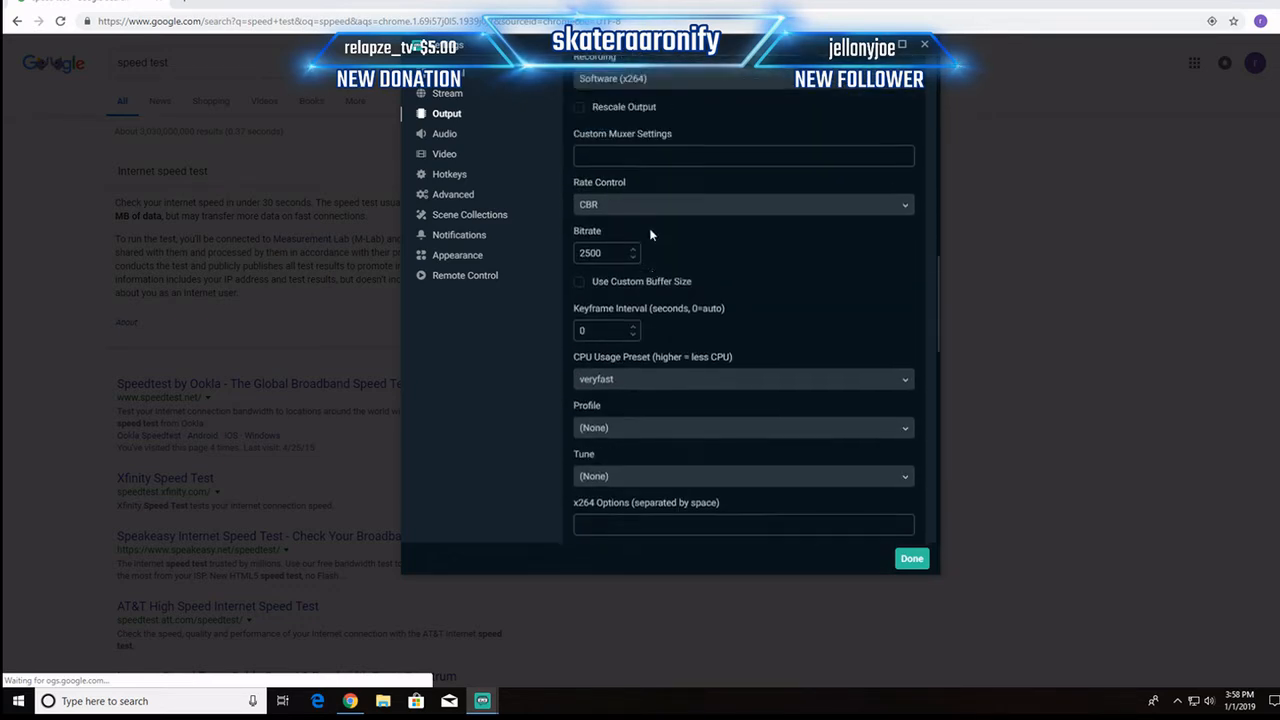
Step: Review the audio device assignments and the available output (scaled) resolutions in the settings
{"action": "left_click", "coordinate": [446, 136]}
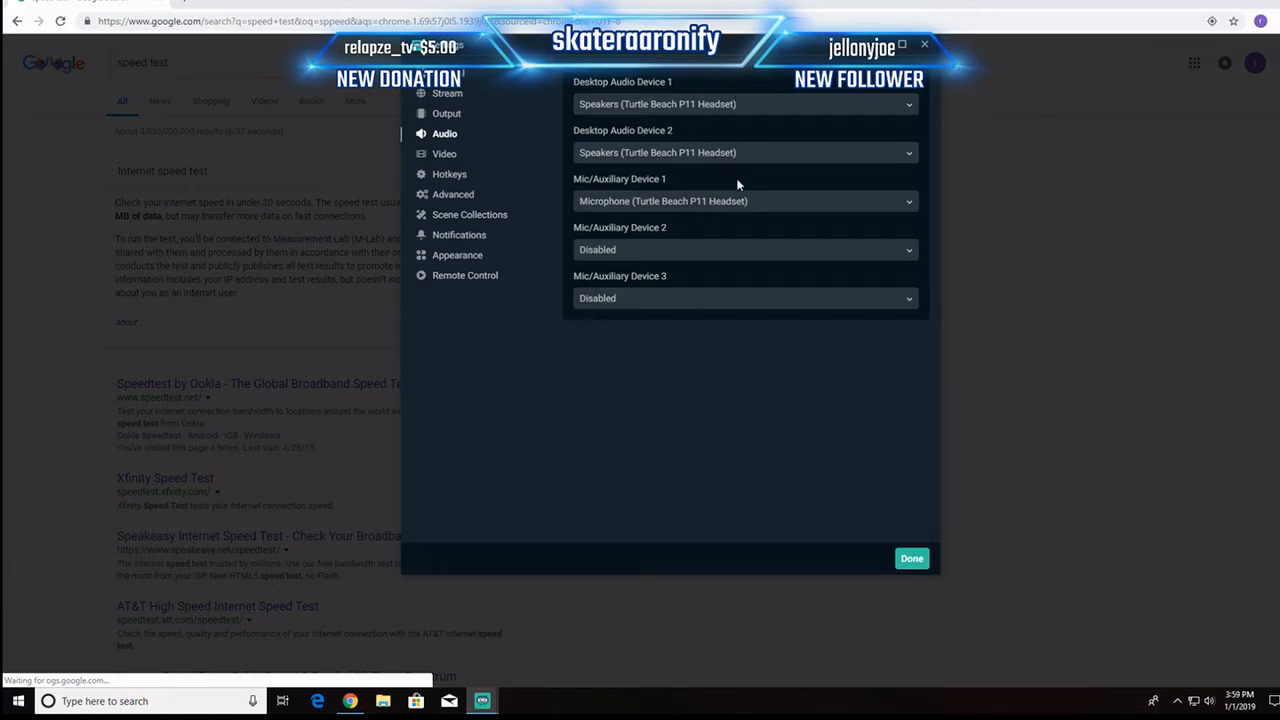
{"action": "left_click", "coordinate": [444, 157]}
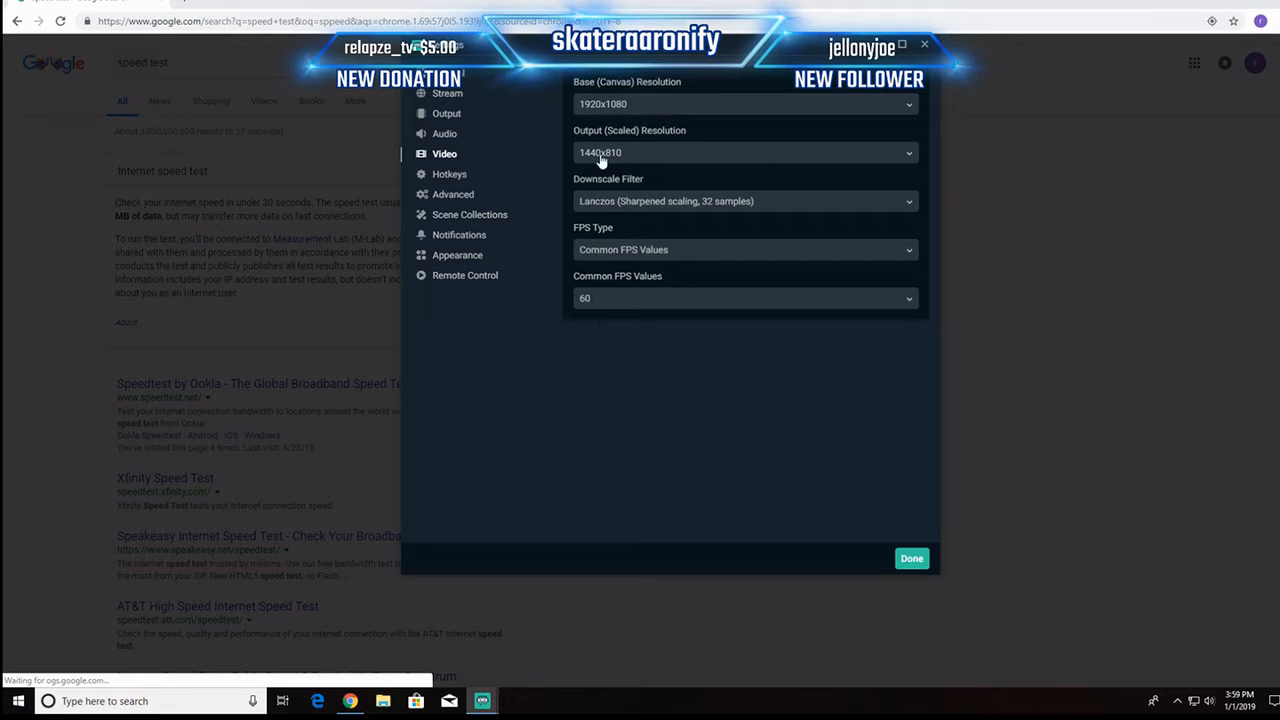
{"action": "left_click", "coordinate": [909, 154]}
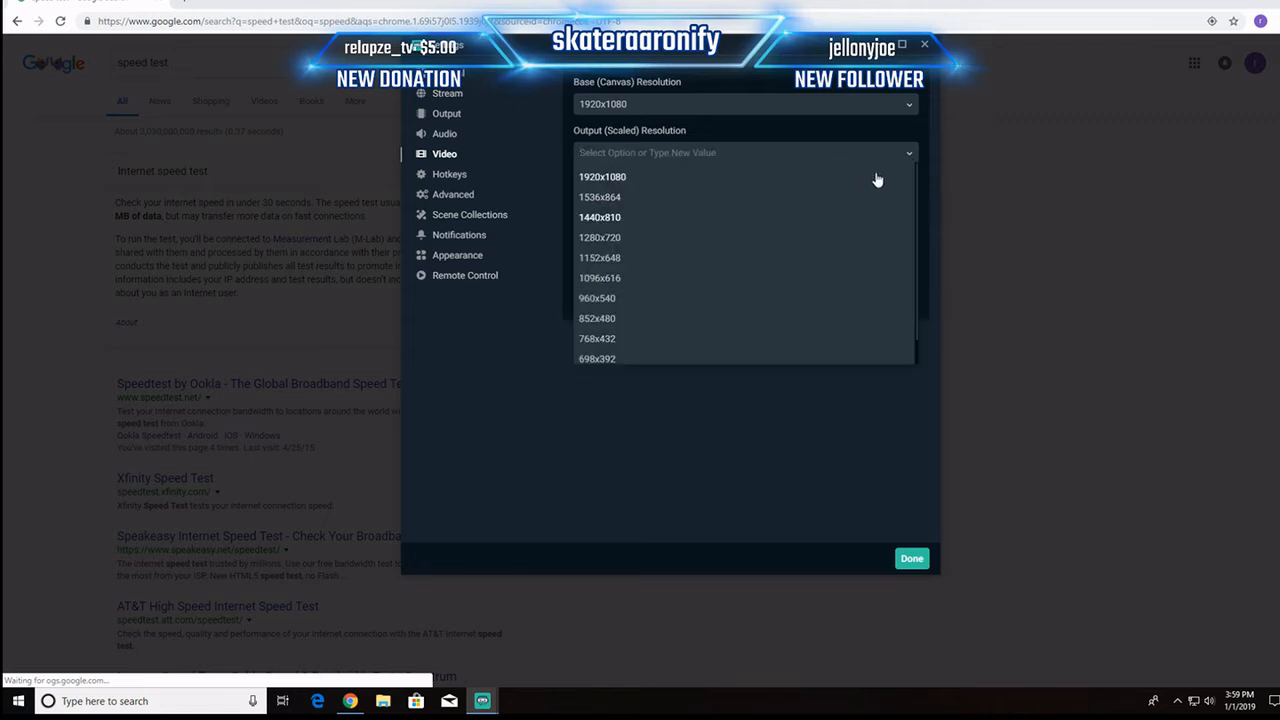
{"action": "left_click", "coordinate": [910, 153]}
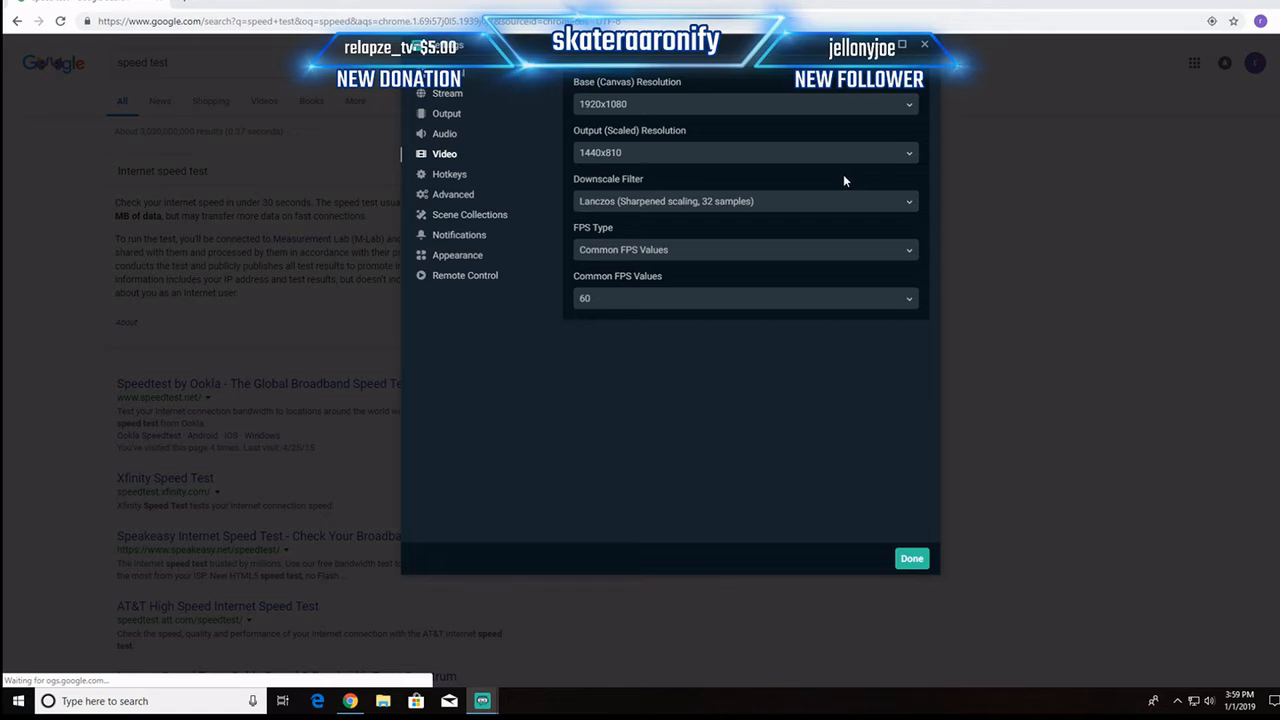
Step: Set the downscale filter to Lanczos (Sharpened scaling, 32 samples) and the FPS type to Common FPS Values
{"action": "left_click", "coordinate": [912, 200]}
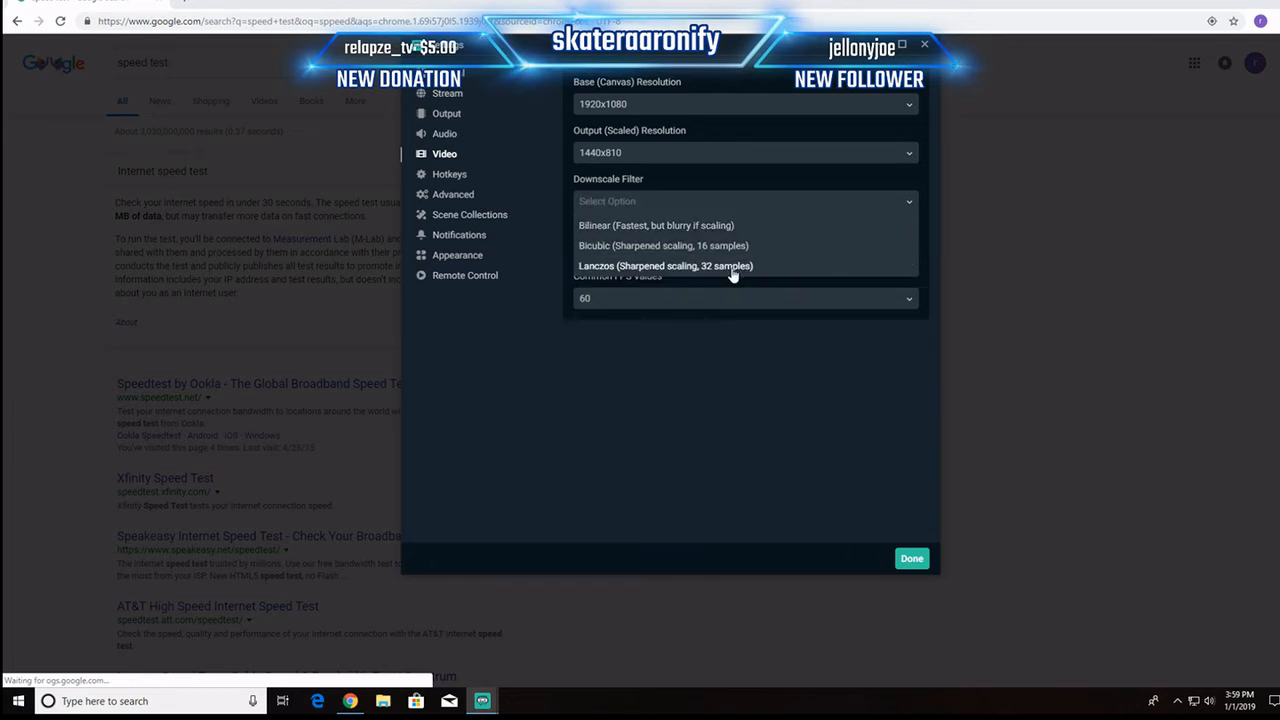
{"action": "left_click", "coordinate": [649, 266]}
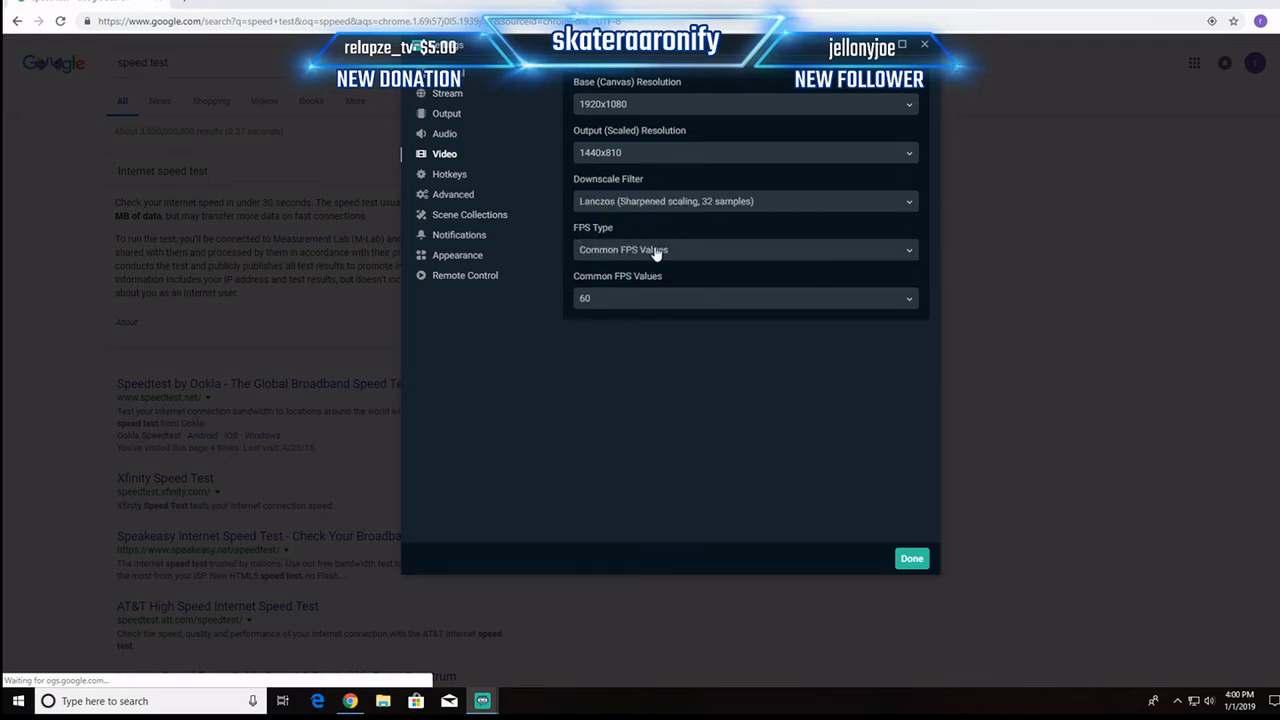
{"action": "left_click", "coordinate": [656, 252]}
{"action": "left_click", "coordinate": [643, 275]}
Step: Set the common FPS value of the video output to 60
{"action": "left_click", "coordinate": [606, 298]}
{"action": "left_click", "coordinate": [591, 466]}
{"action": "left_click", "coordinate": [720, 298]}
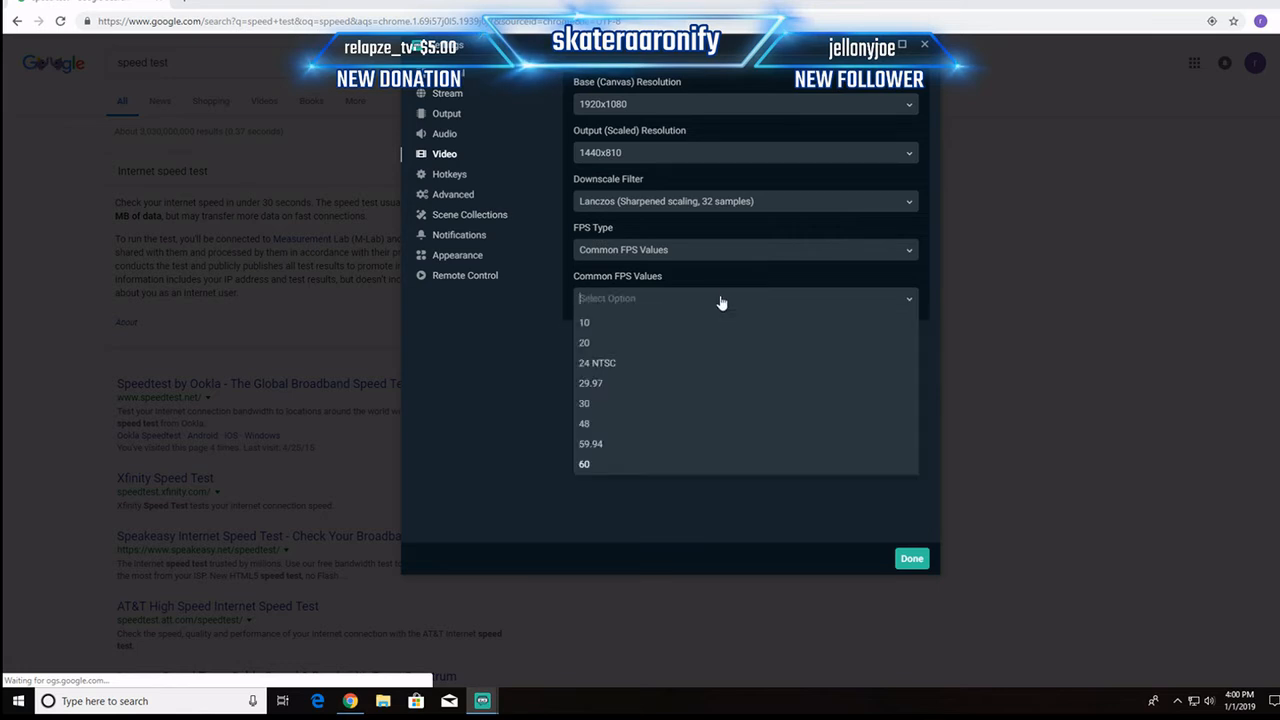
{"action": "left_click", "coordinate": [590, 466]}
{"action": "left_click", "coordinate": [866, 300]}
{"action": "left_click", "coordinate": [910, 297]}
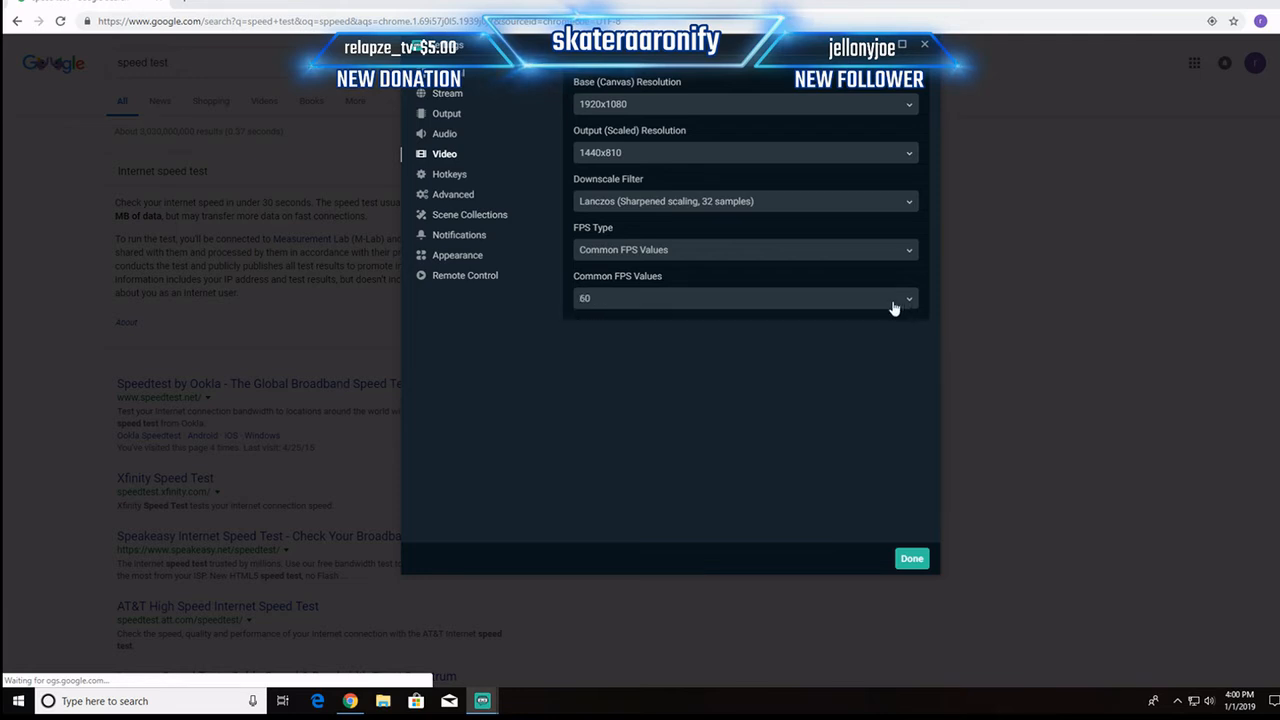
Step: Review the hotkey assignments, and in the advanced settings set the process priority to Above Normal
{"action": "left_click", "coordinate": [448, 176]}
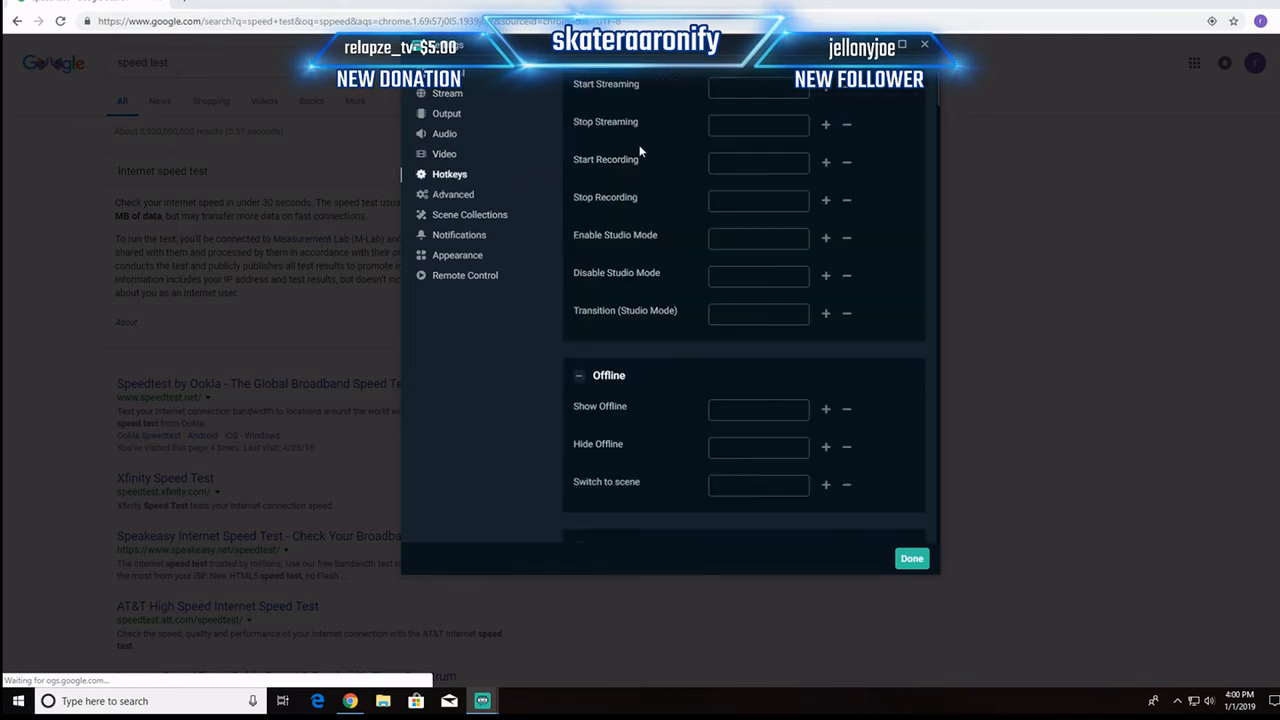
{"action": "scroll", "coordinate": [640, 152], "scroll_direction": "down", "scroll_amount": 15}
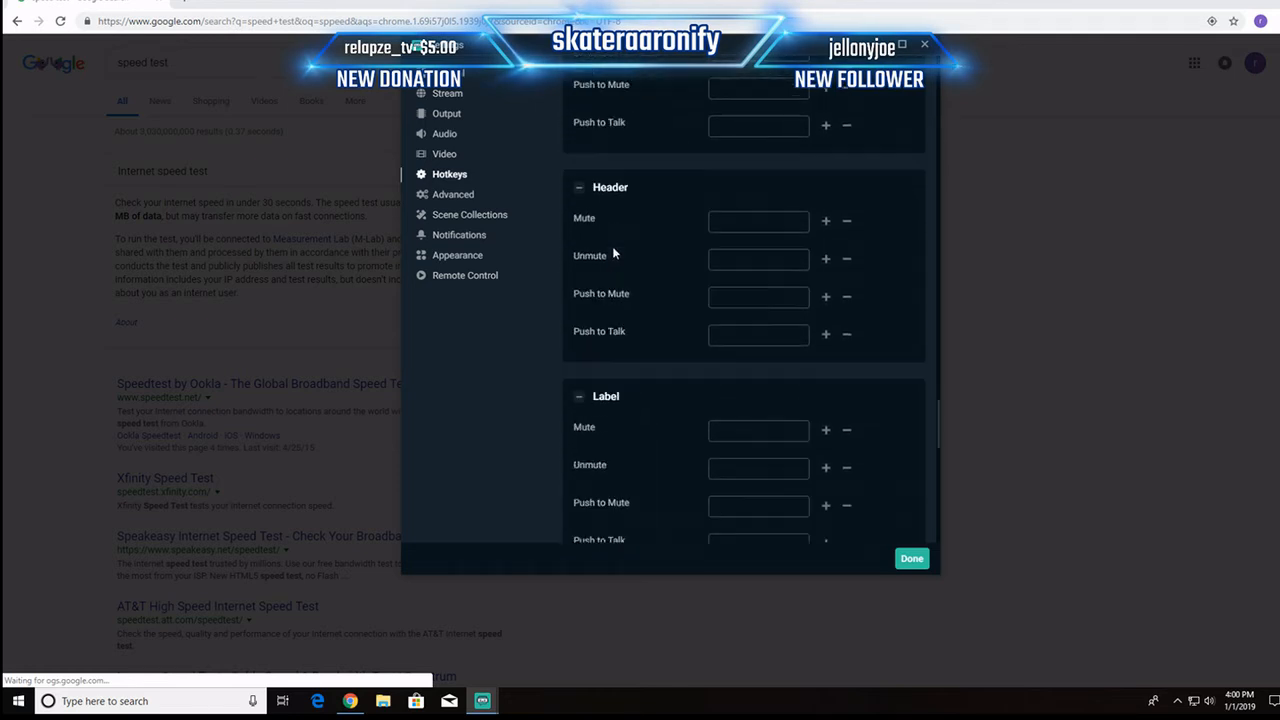
{"action": "scroll", "coordinate": [614, 254], "scroll_direction": "down", "scroll_amount": 3}
{"action": "left_click", "coordinate": [511, 204]}
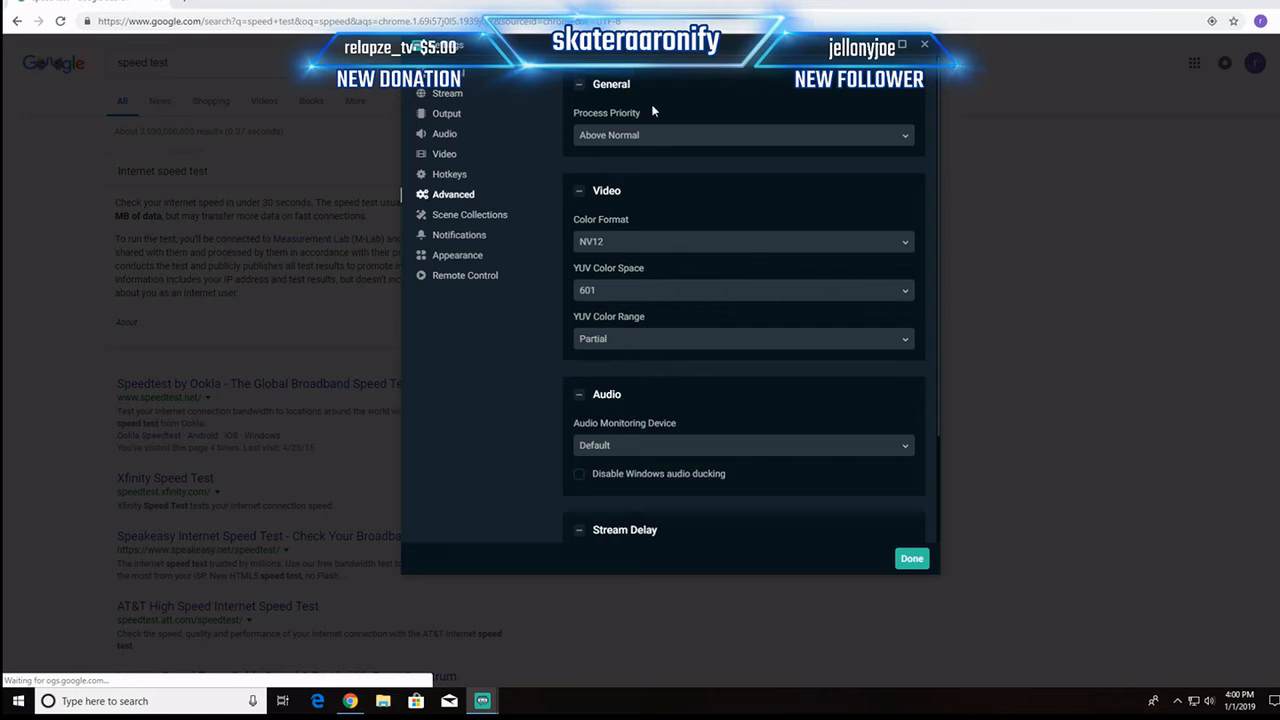
{"action": "left_click", "coordinate": [906, 138]}
{"action": "left_click", "coordinate": [604, 181]}
{"action": "scroll", "coordinate": [623, 246], "scroll_direction": "down", "scroll_amount": 3}
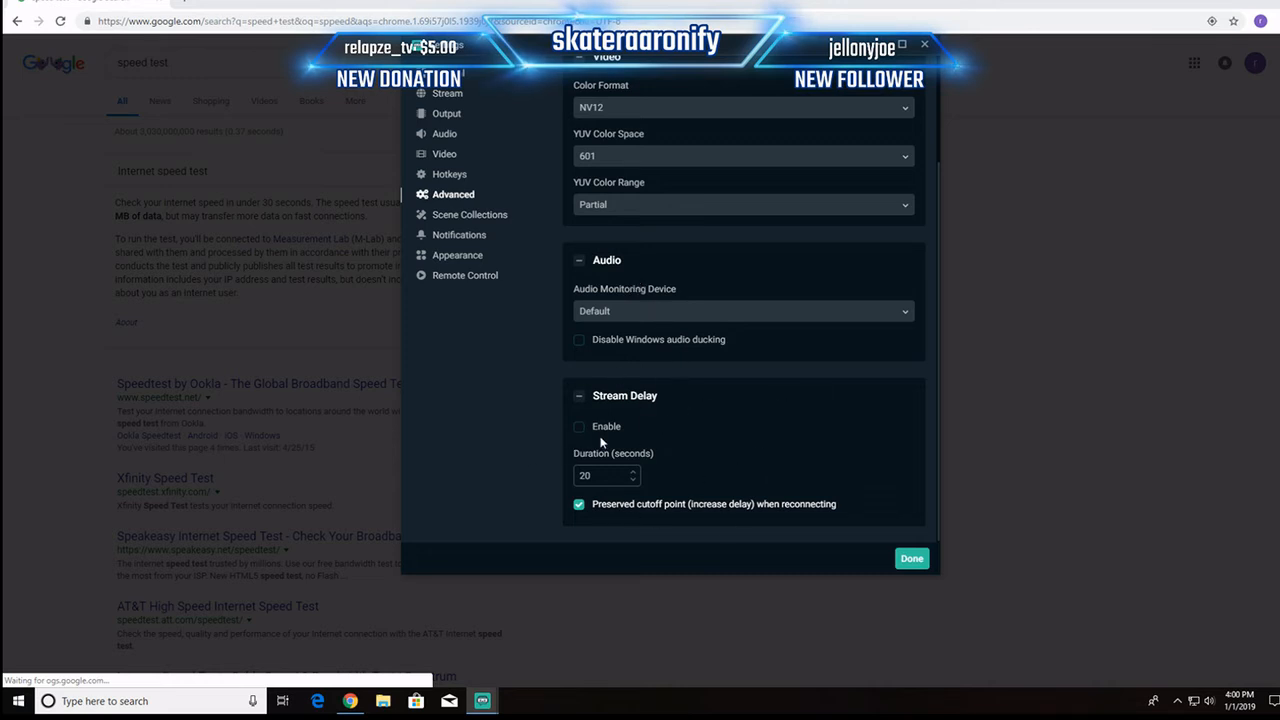
Step: Look over the scene collections, notifications, appearance and general settings and close the settings window
{"action": "left_click", "coordinate": [472, 220]}
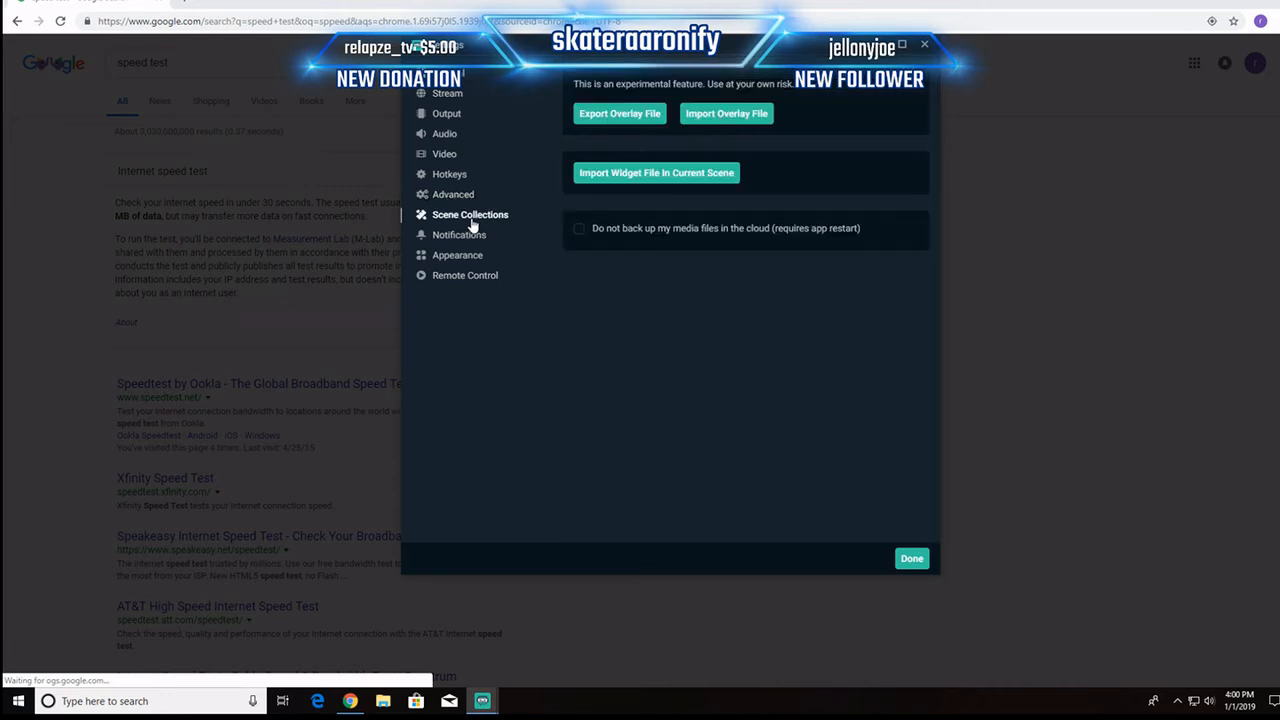
{"action": "left_click", "coordinate": [478, 236]}
{"action": "left_click", "coordinate": [476, 260]}
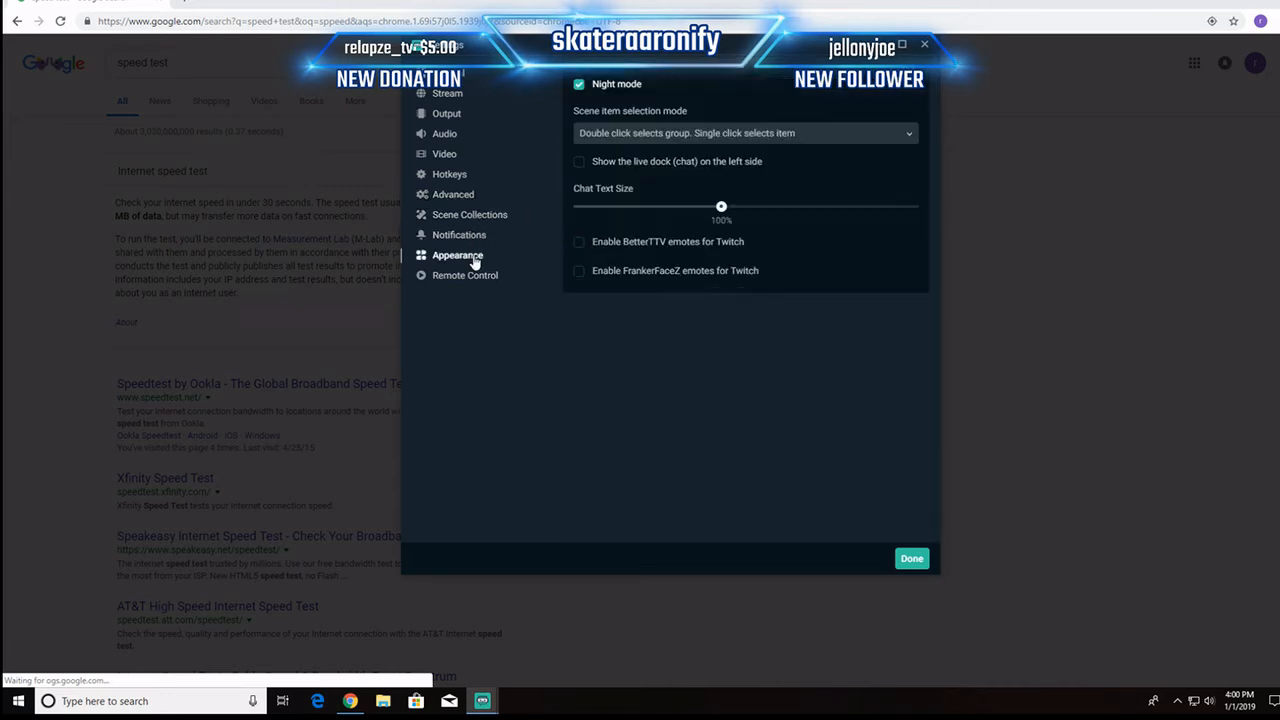
{"action": "left_click", "coordinate": [450, 80]}
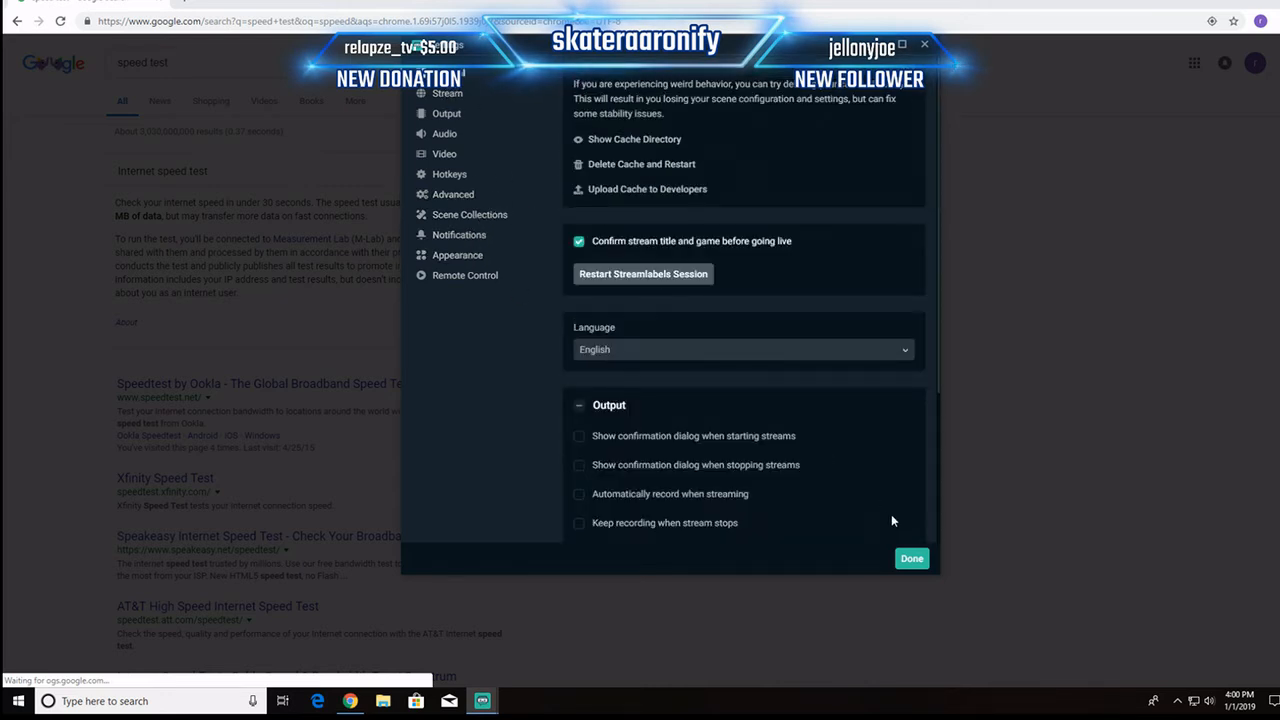
{"action": "left_click", "coordinate": [911, 558]}
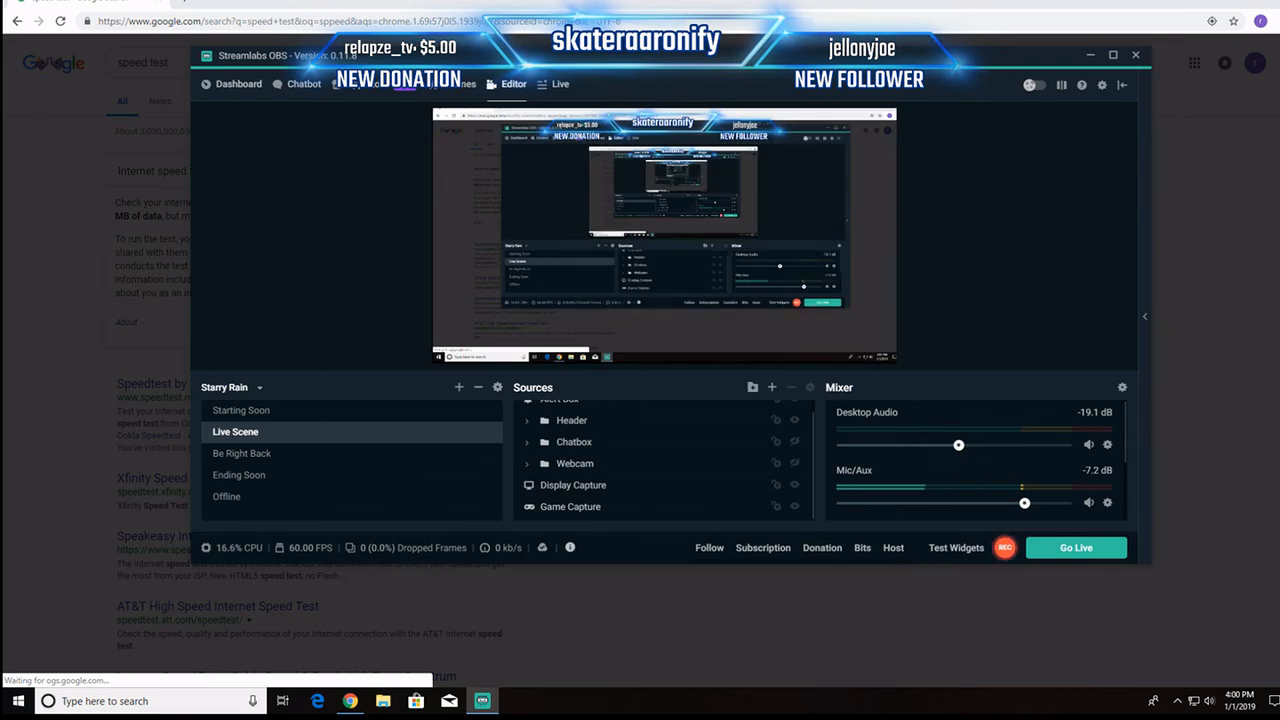
Step: Minimize the Chrome window and launch PUBG from the desktop
{"action": "left_click", "coordinate": [1219, 3]}
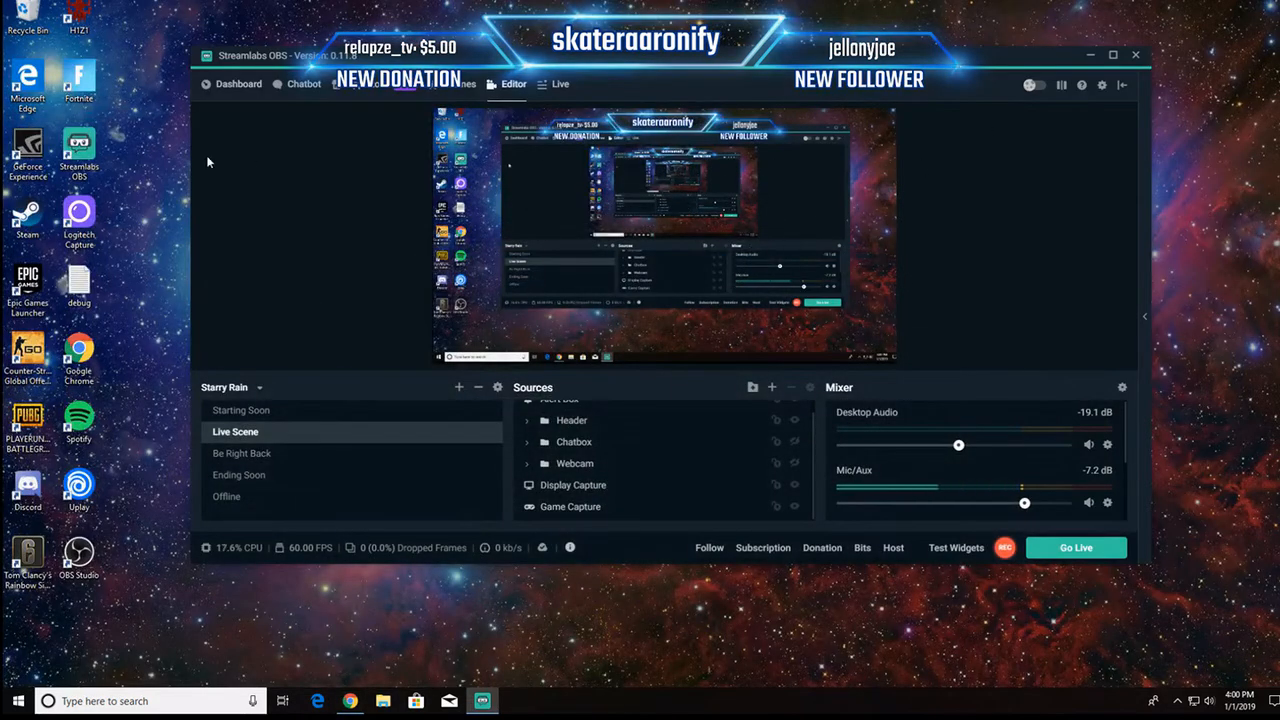
{"action": "left_click", "coordinate": [1180, 704]}
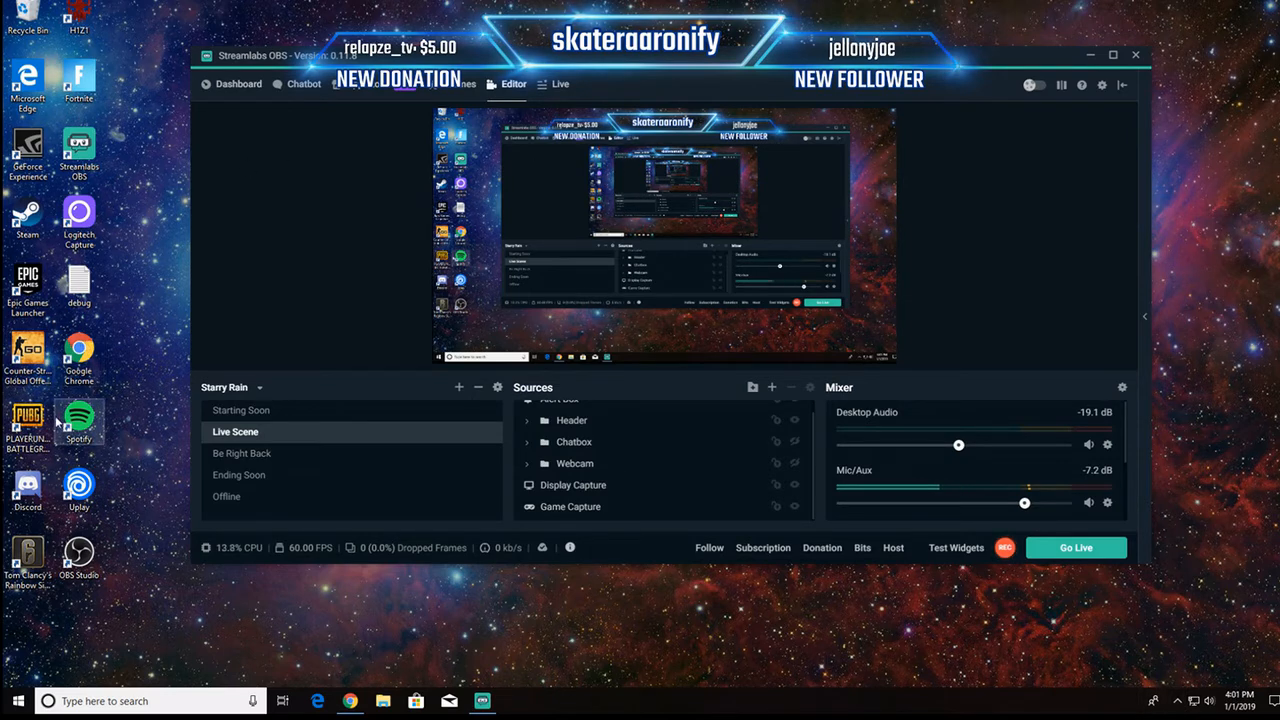
{"action": "left_click", "coordinate": [40, 424]}
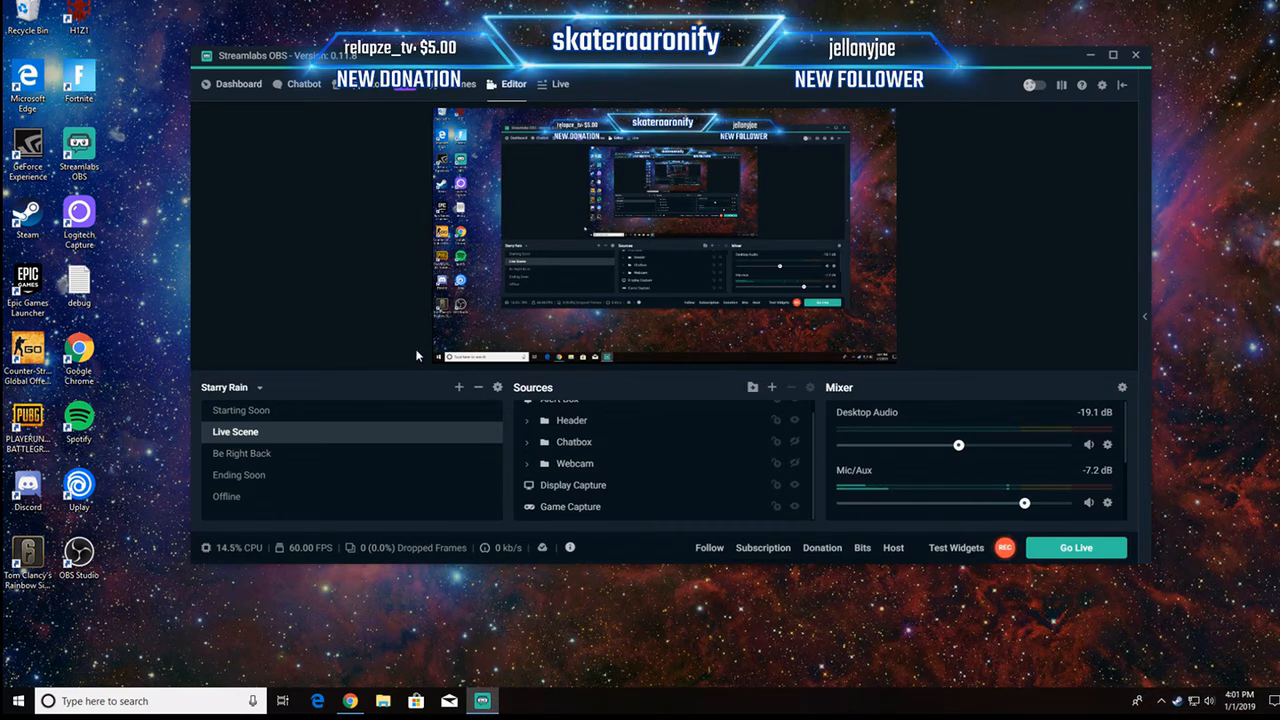
{"action": "left_click", "coordinate": [1163, 701]}
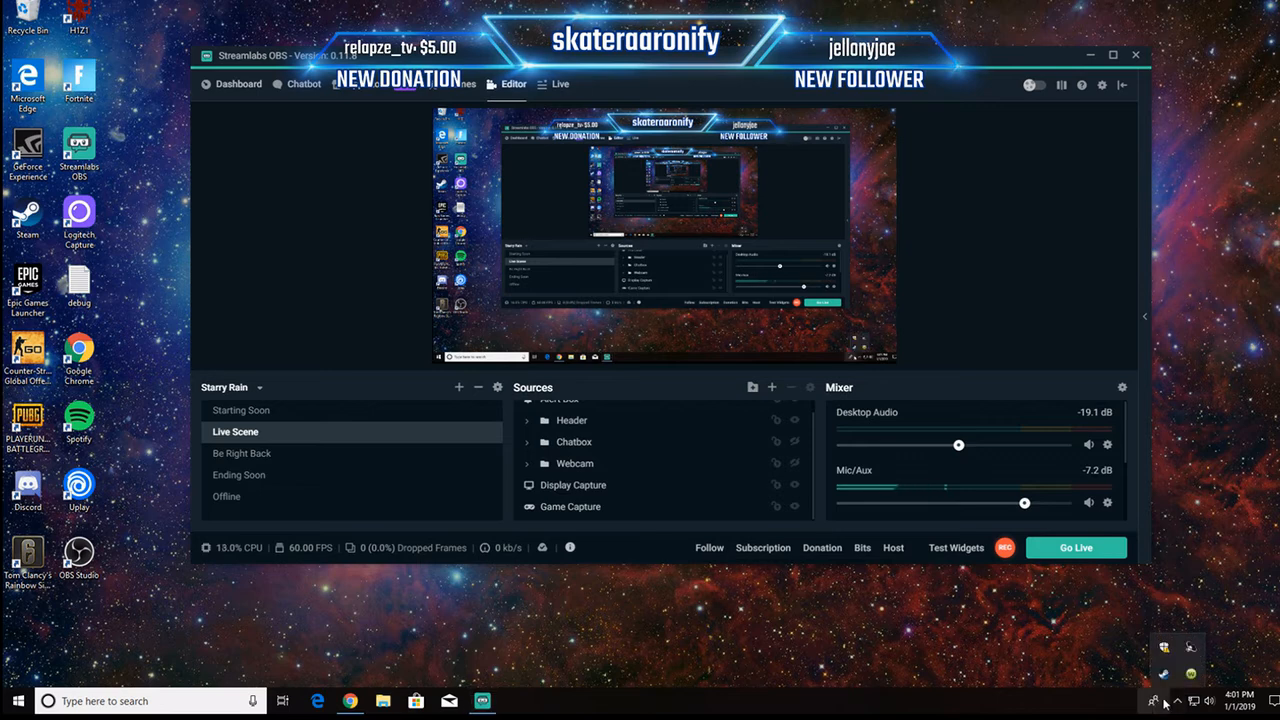
{"action": "left_click", "coordinate": [1163, 703]}
{"action": "left_click", "coordinate": [1160, 703]}
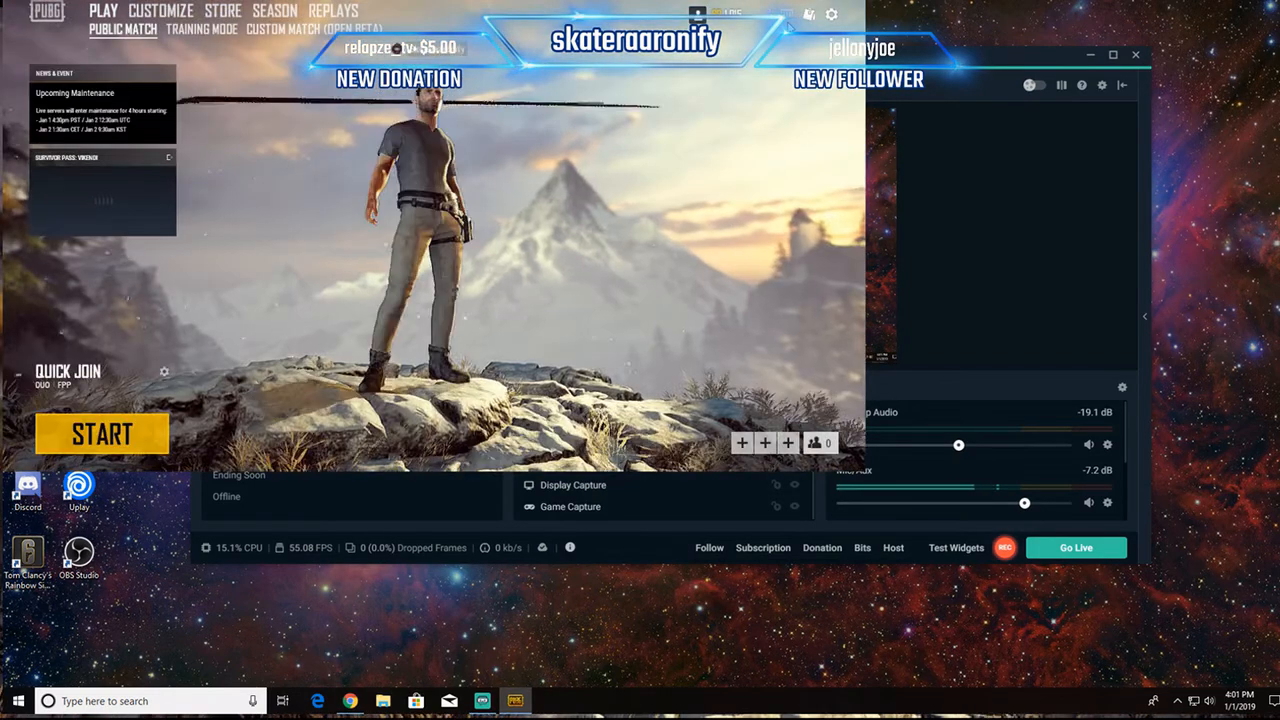
Step: Open the PUBG graphics settings and apply the Fullscreen (Windowed) display mode
{"action": "left_click", "coordinate": [834, 18]}
{"action": "left_click", "coordinate": [433, 229]}
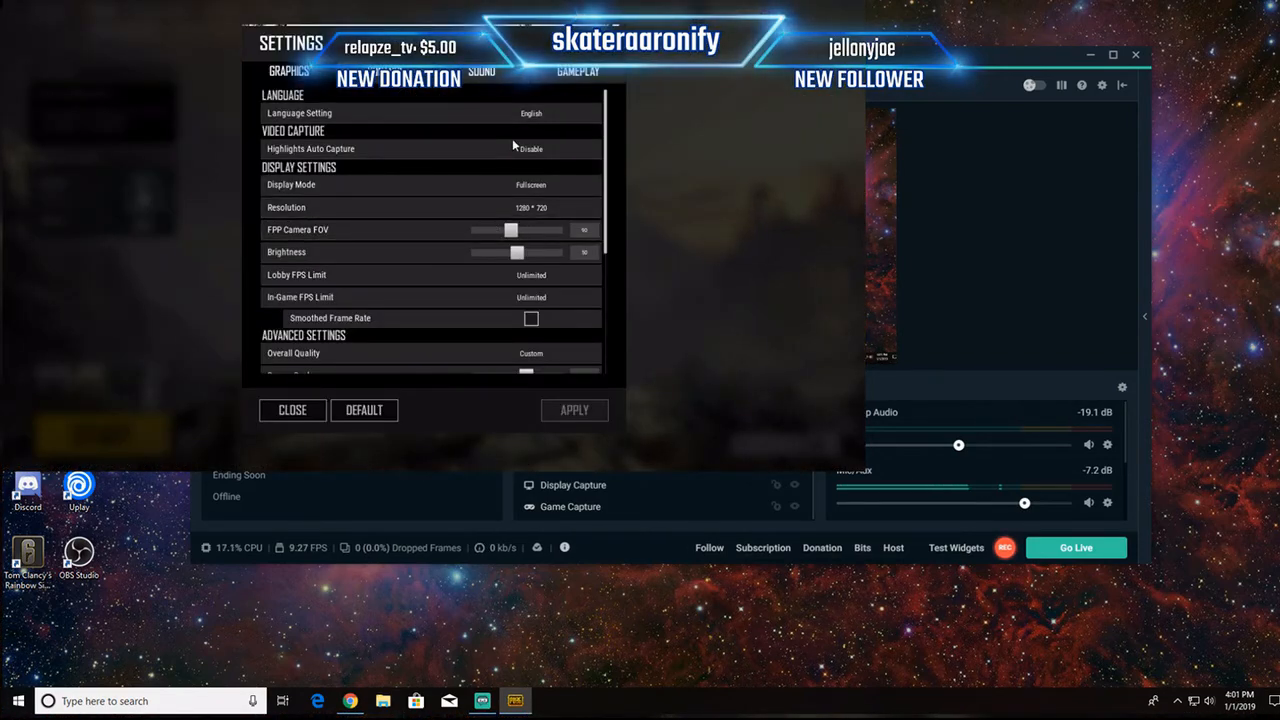
{"action": "left_click", "coordinate": [538, 187]}
{"action": "left_click", "coordinate": [541, 202]}
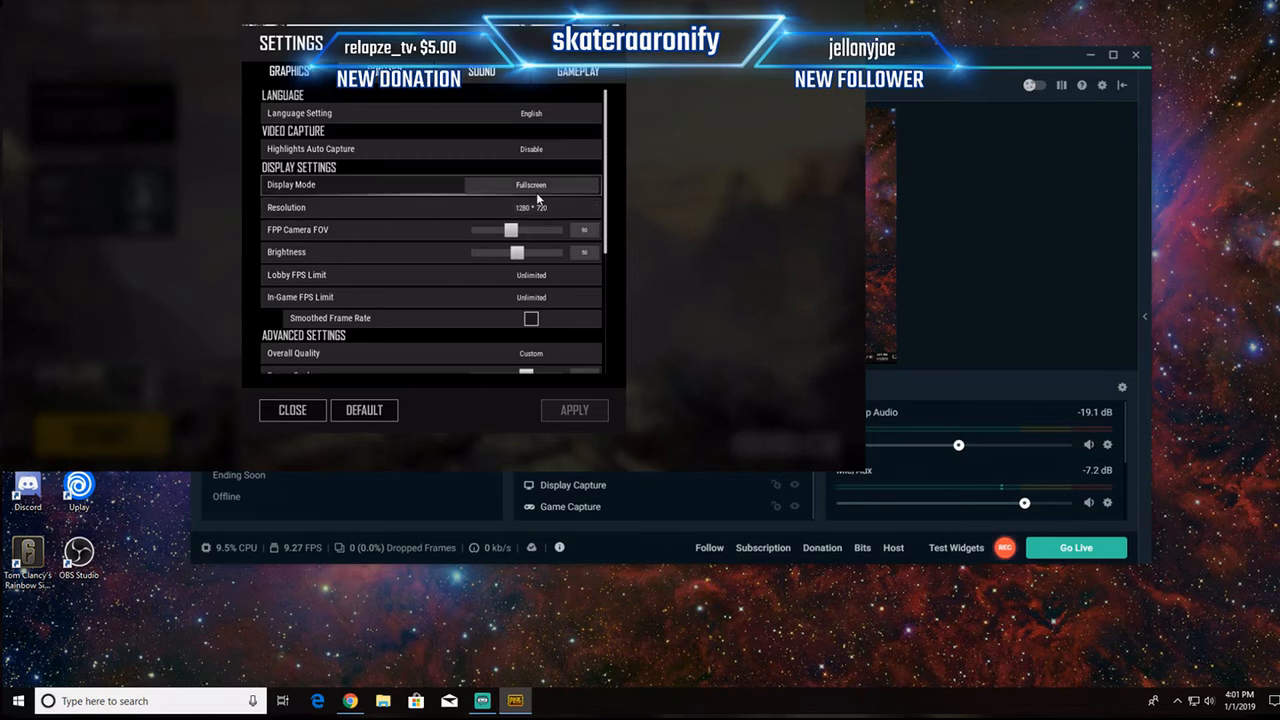
{"action": "left_click", "coordinate": [538, 200]}
{"action": "left_click", "coordinate": [574, 410]}
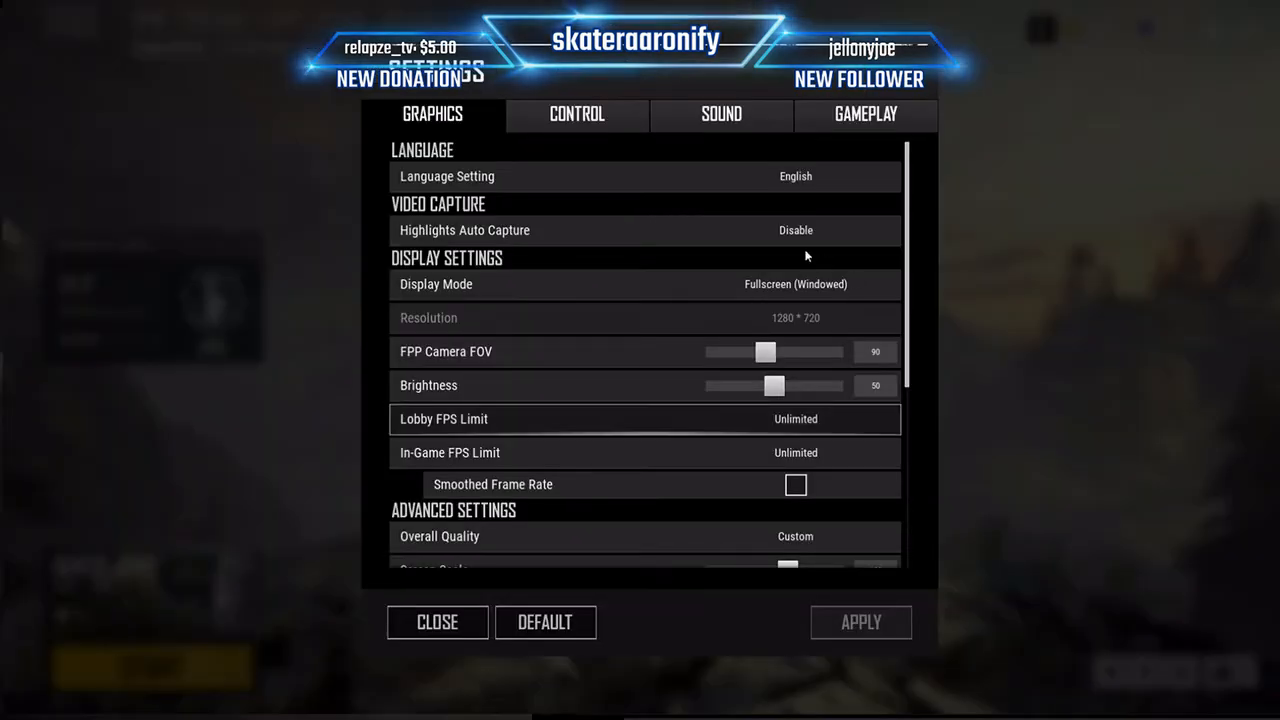
Step: Switch the PUBG display mode back to Fullscreen and apply the change
{"action": "left_click", "coordinate": [788, 290]}
{"action": "left_click", "coordinate": [792, 308]}
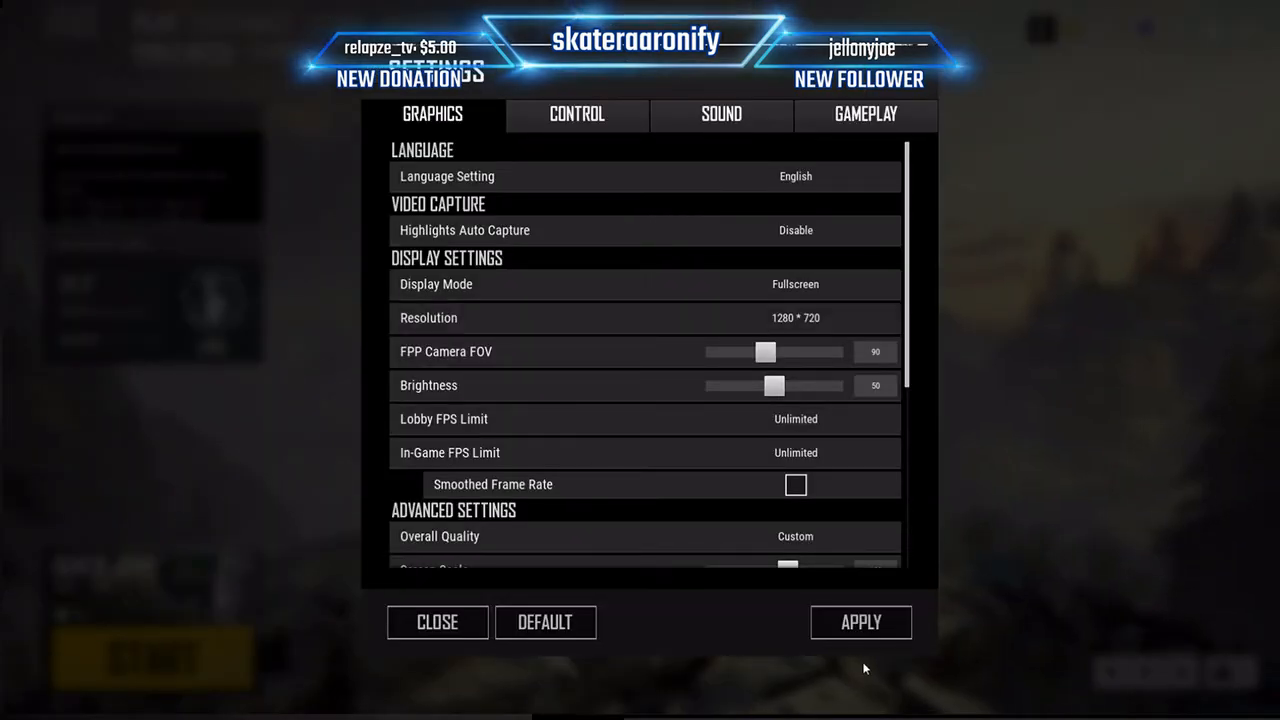
{"action": "scroll", "coordinate": [794, 248], "scroll_direction": "down", "scroll_amount": 1}
{"action": "left_click", "coordinate": [794, 250]}
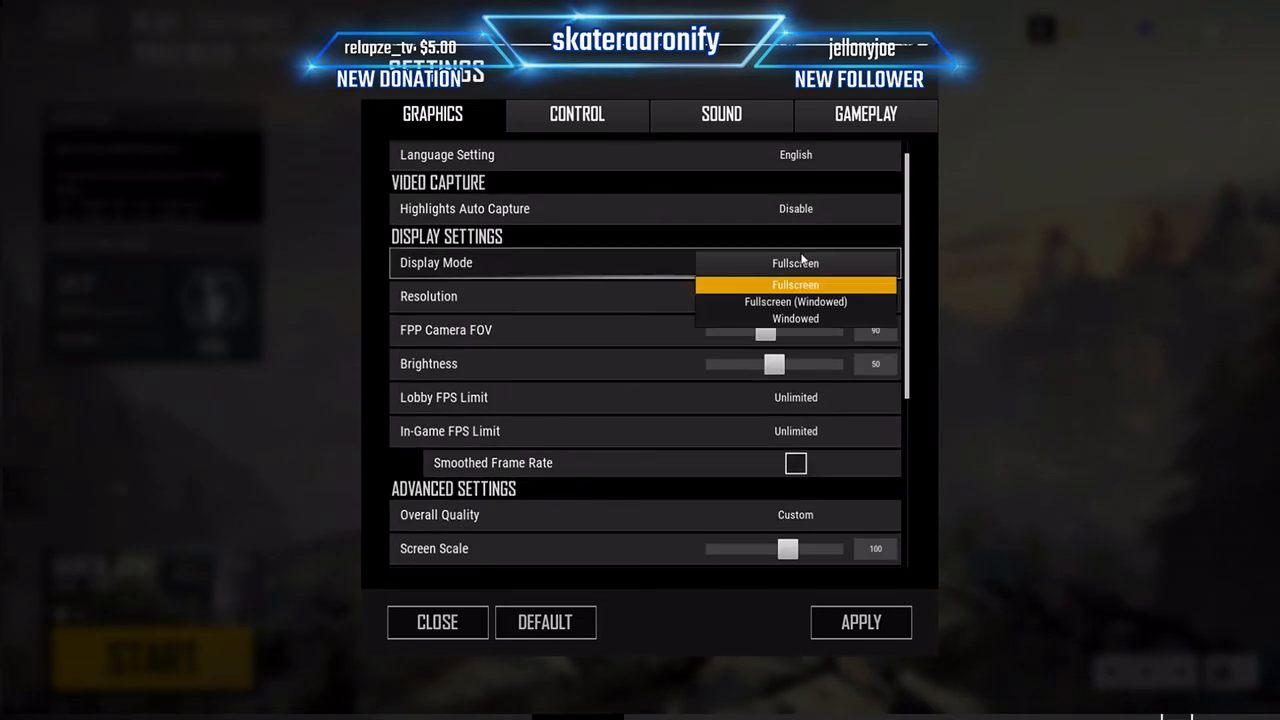
{"action": "left_click", "coordinate": [803, 268]}
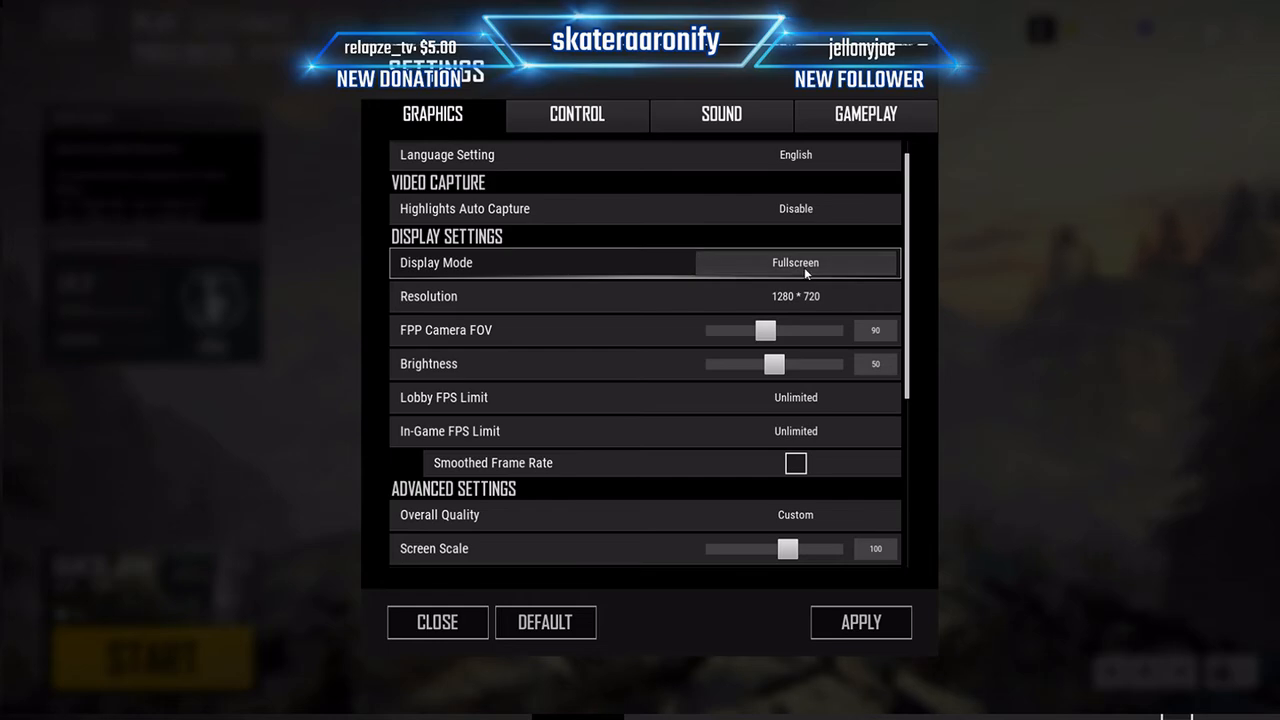
{"action": "key", "text": "super"}
{"action": "left_click", "coordinate": [806, 268]}
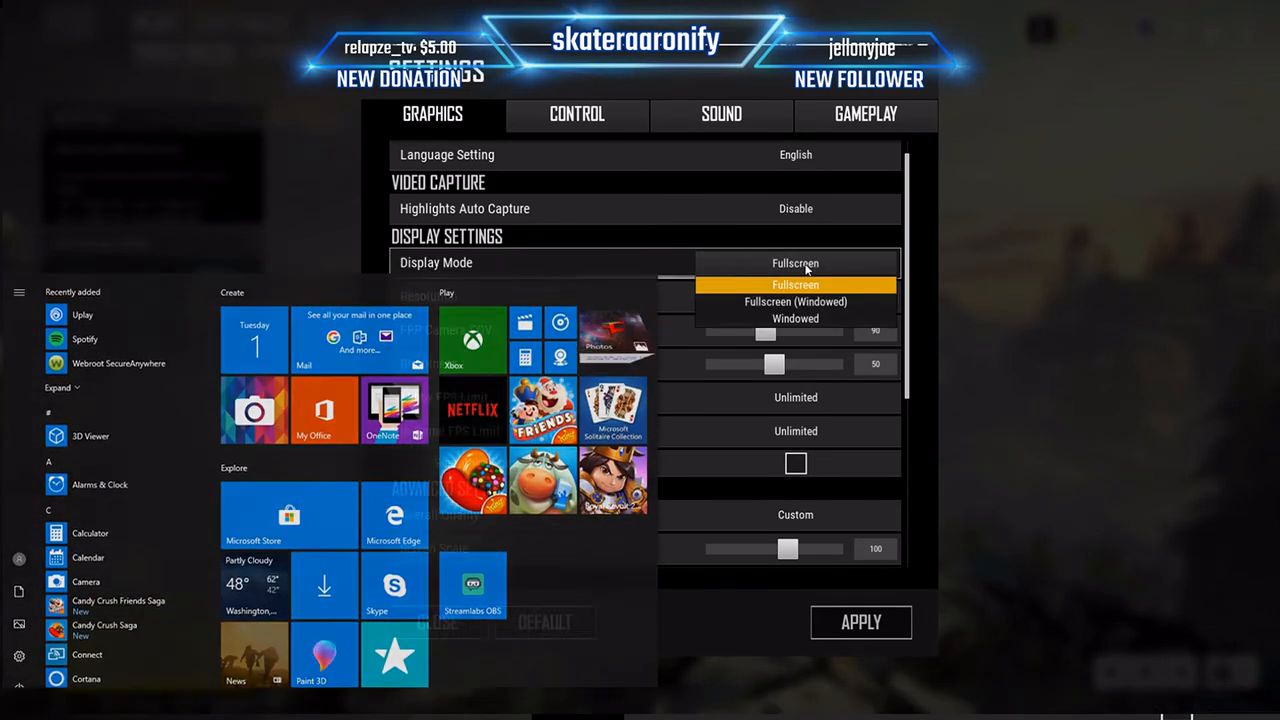
{"action": "left_click", "coordinate": [806, 266]}
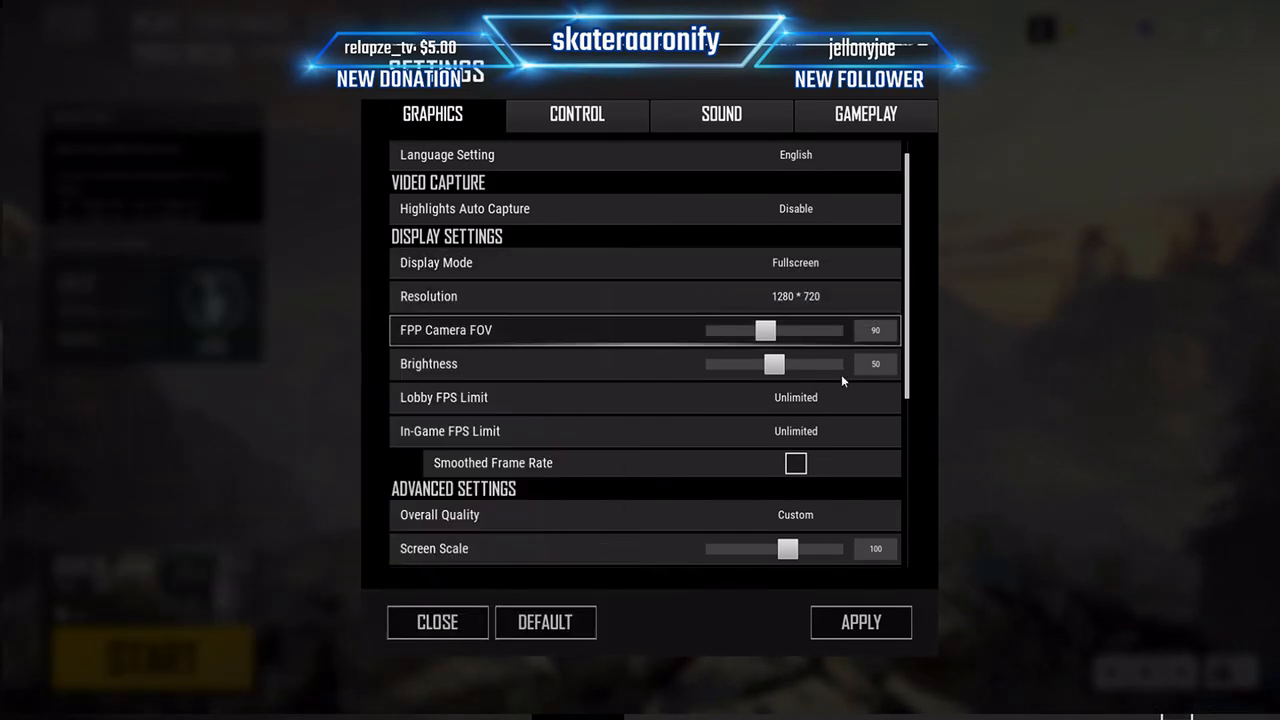
{"action": "left_click", "coordinate": [861, 624]}
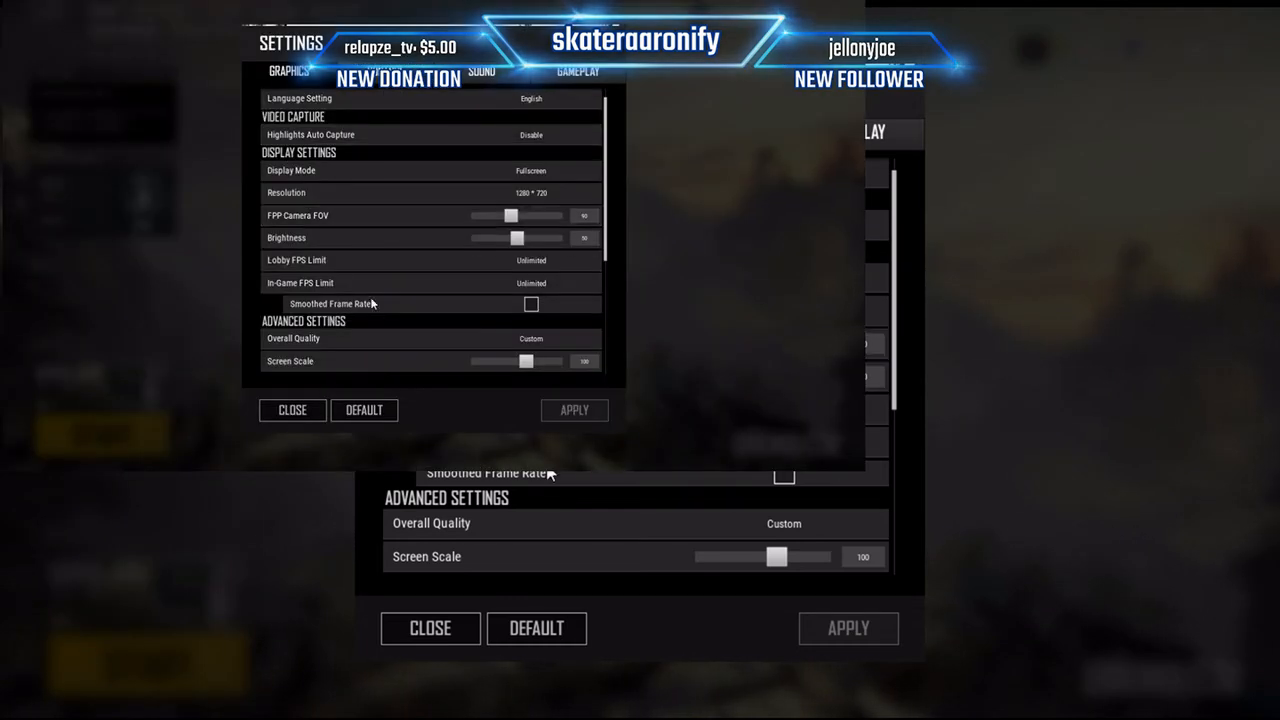
Step: Review the PUBG display and advanced graphics settings, including the anti-aliasing choices, and close the settings
{"action": "scroll", "coordinate": [409, 238], "scroll_direction": "down", "scroll_amount": 1}
{"action": "scroll", "coordinate": [430, 190], "scroll_direction": "up", "scroll_amount": 1}
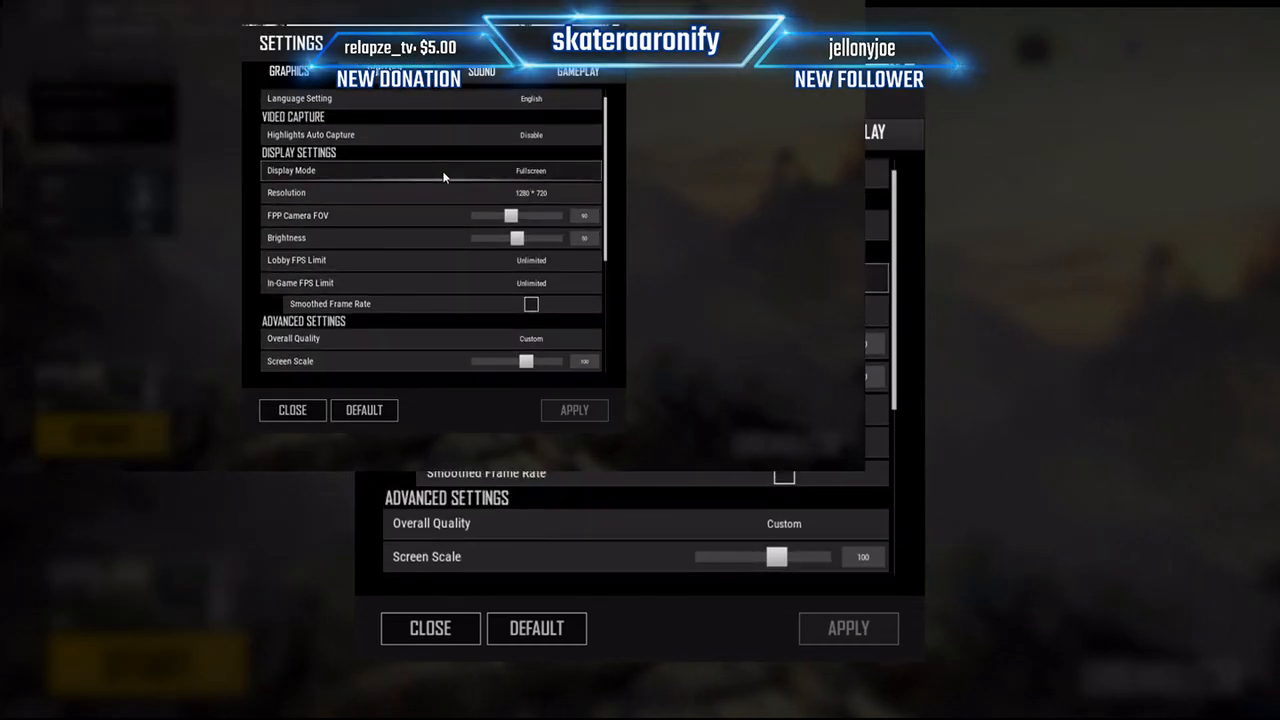
{"action": "scroll", "coordinate": [444, 175], "scroll_direction": "down", "scroll_amount": 5}
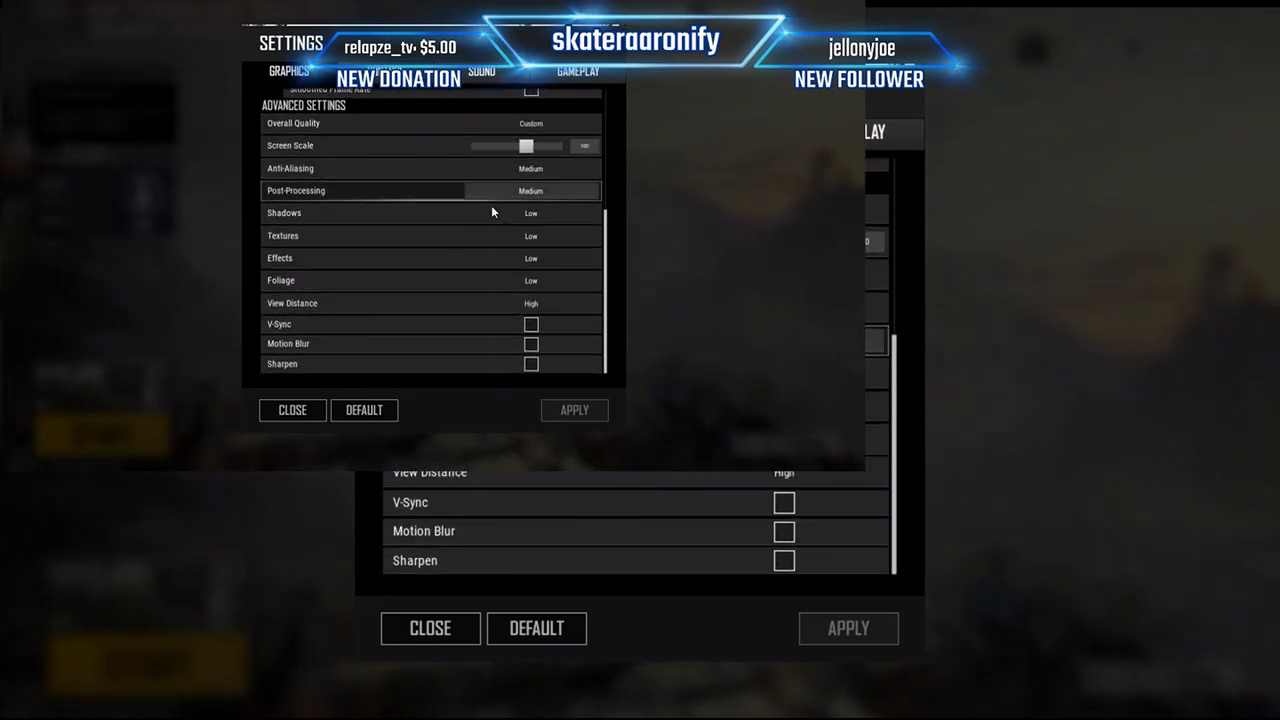
{"action": "left_click", "coordinate": [530, 169]}
{"action": "left_click", "coordinate": [530, 170]}
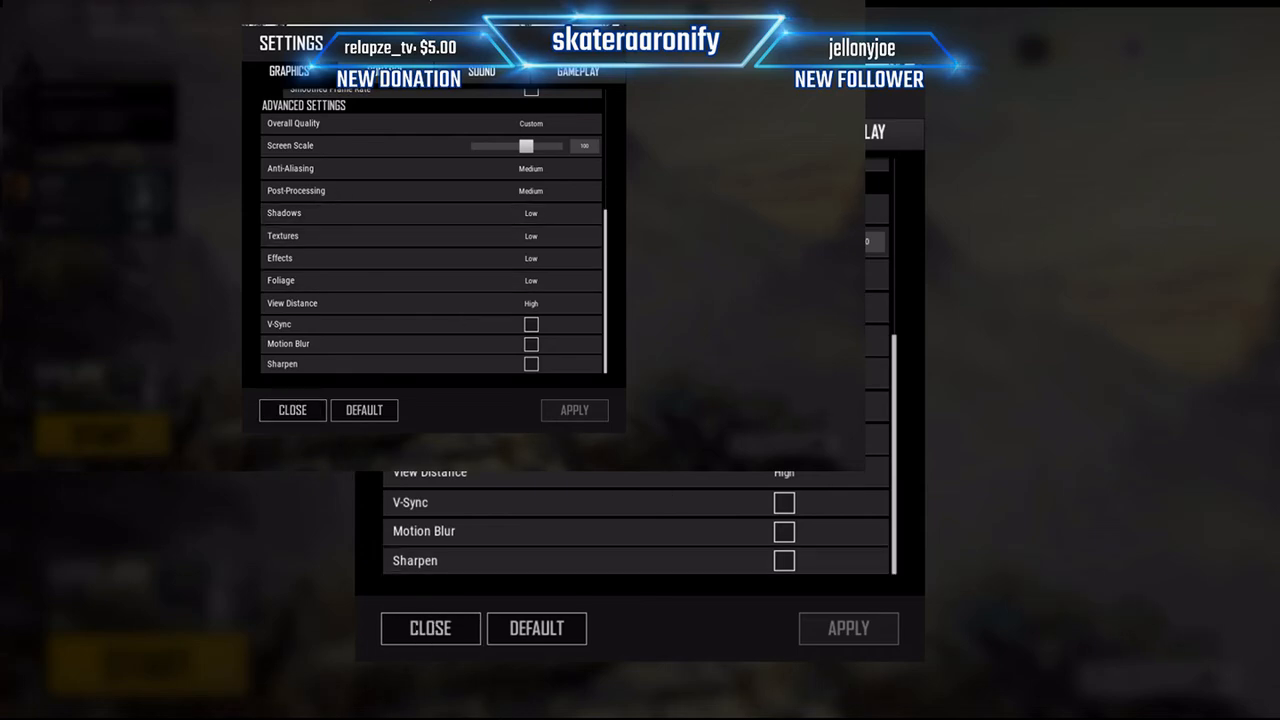
{"action": "scroll", "coordinate": [477, 186], "scroll_direction": "up", "scroll_amount": 5}
{"action": "scroll", "coordinate": [472, 164], "scroll_direction": "up", "scroll_amount": 3}
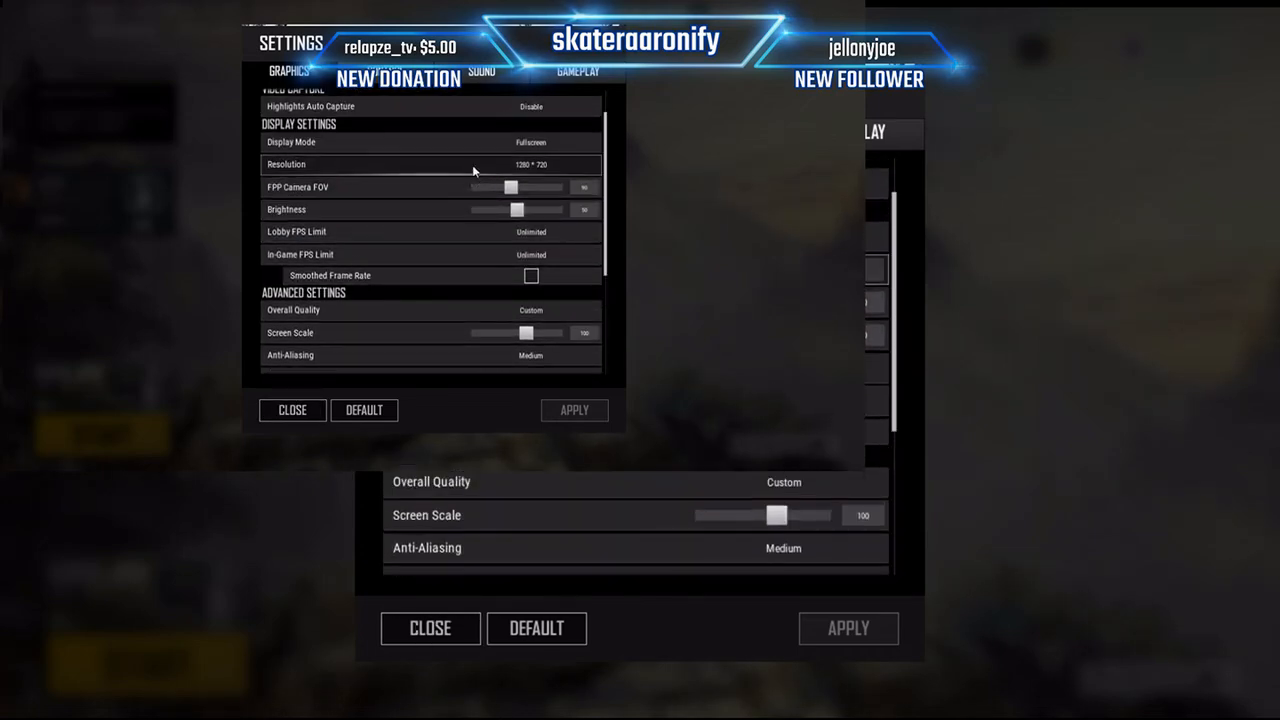
{"action": "left_click", "coordinate": [271, 410]}
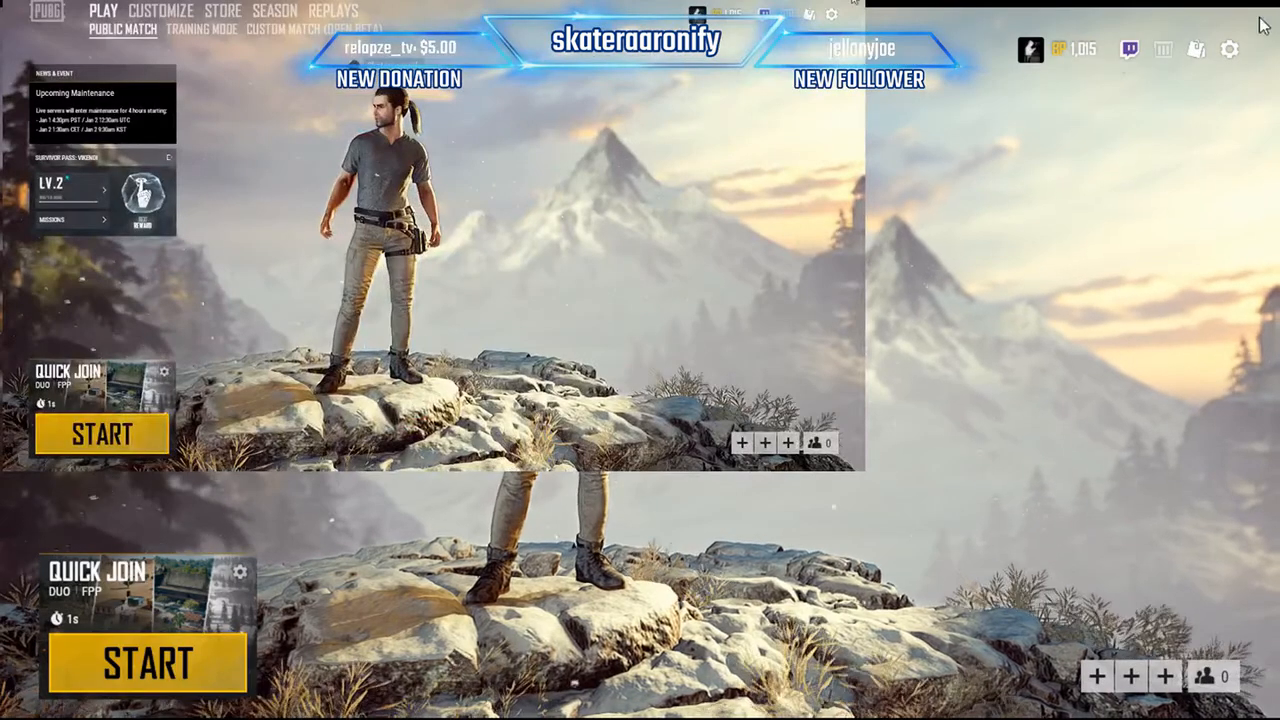
Step: Exit PUBG to the desktop and confirm the exit
{"action": "left_click", "coordinate": [1227, 45]}
{"action": "left_click", "coordinate": [455, 293]}
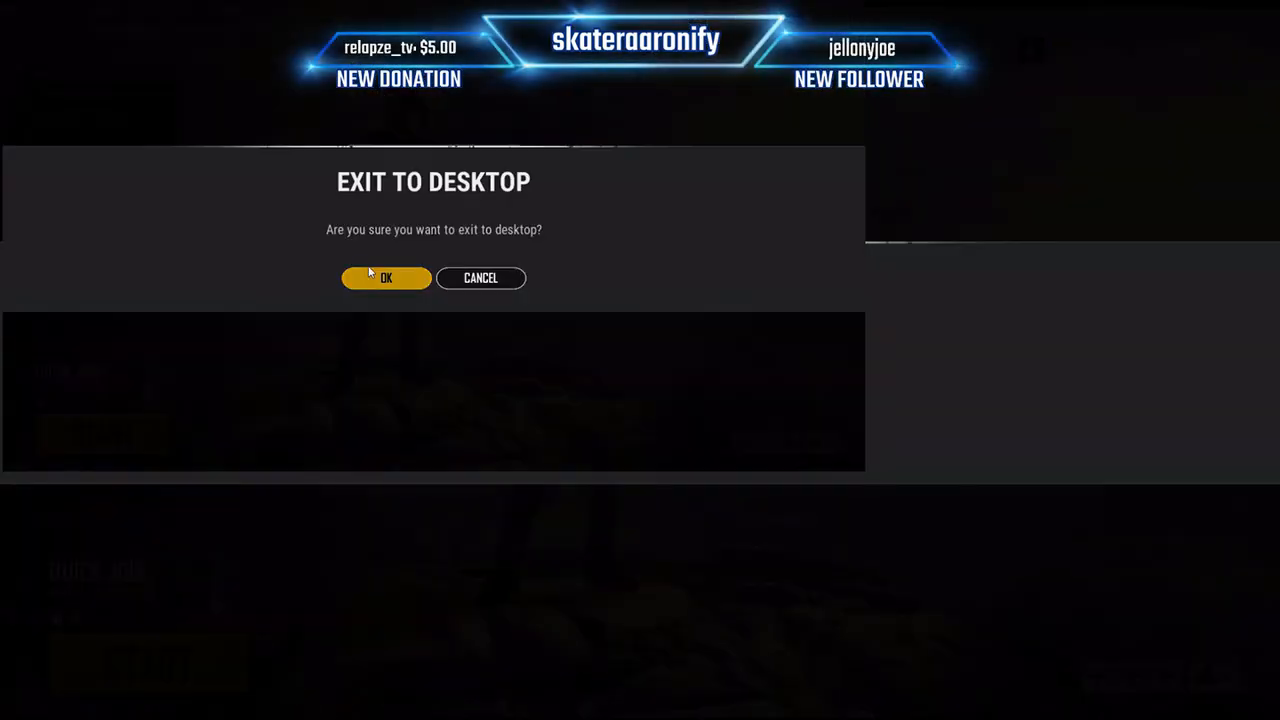
{"action": "left_click", "coordinate": [569, 434]}
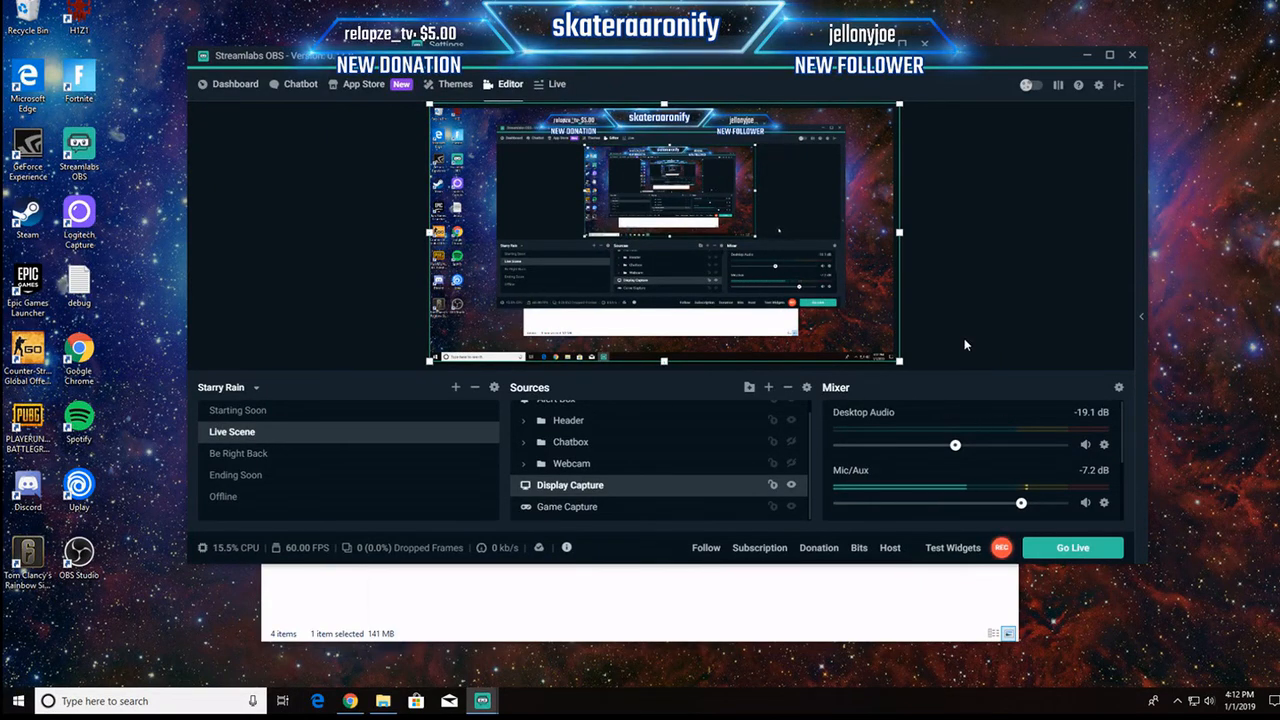
Step: Select the Game Capture source of the Live Scene in Streamlabs OBS
{"action": "left_click", "coordinate": [590, 507]}
{"action": "left_click", "coordinate": [592, 491]}
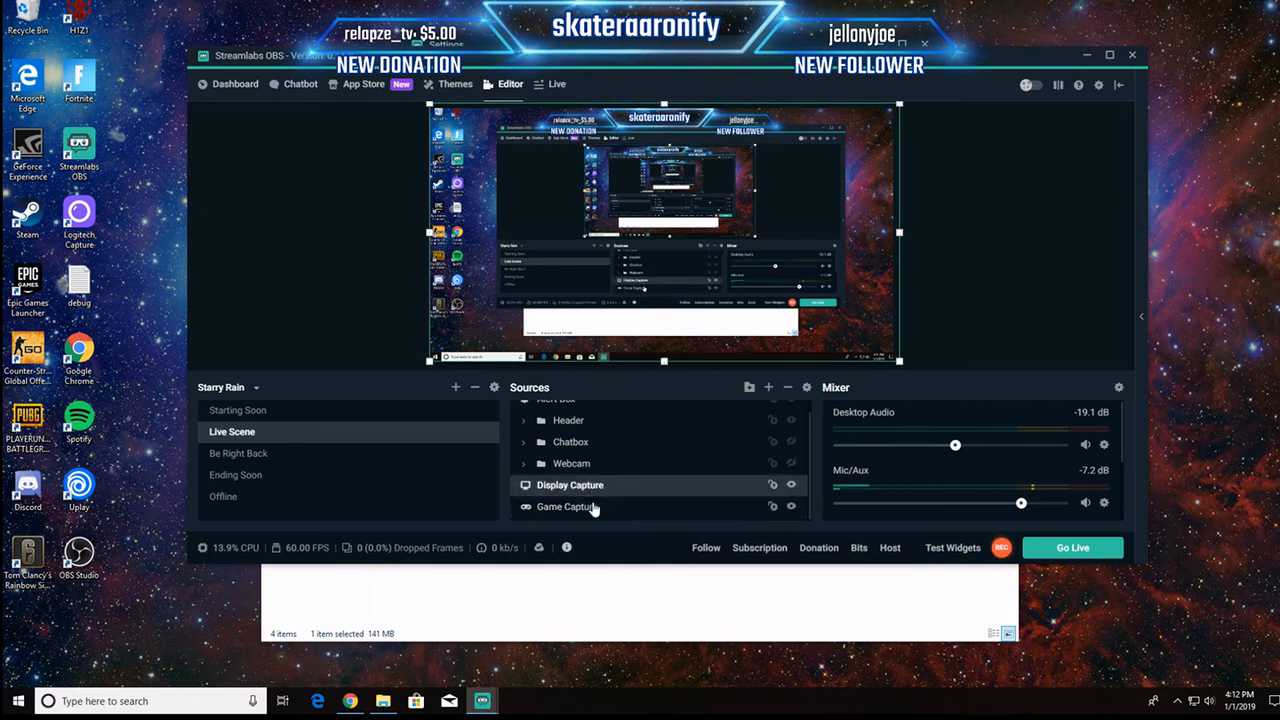
{"action": "left_click", "coordinate": [595, 508]}
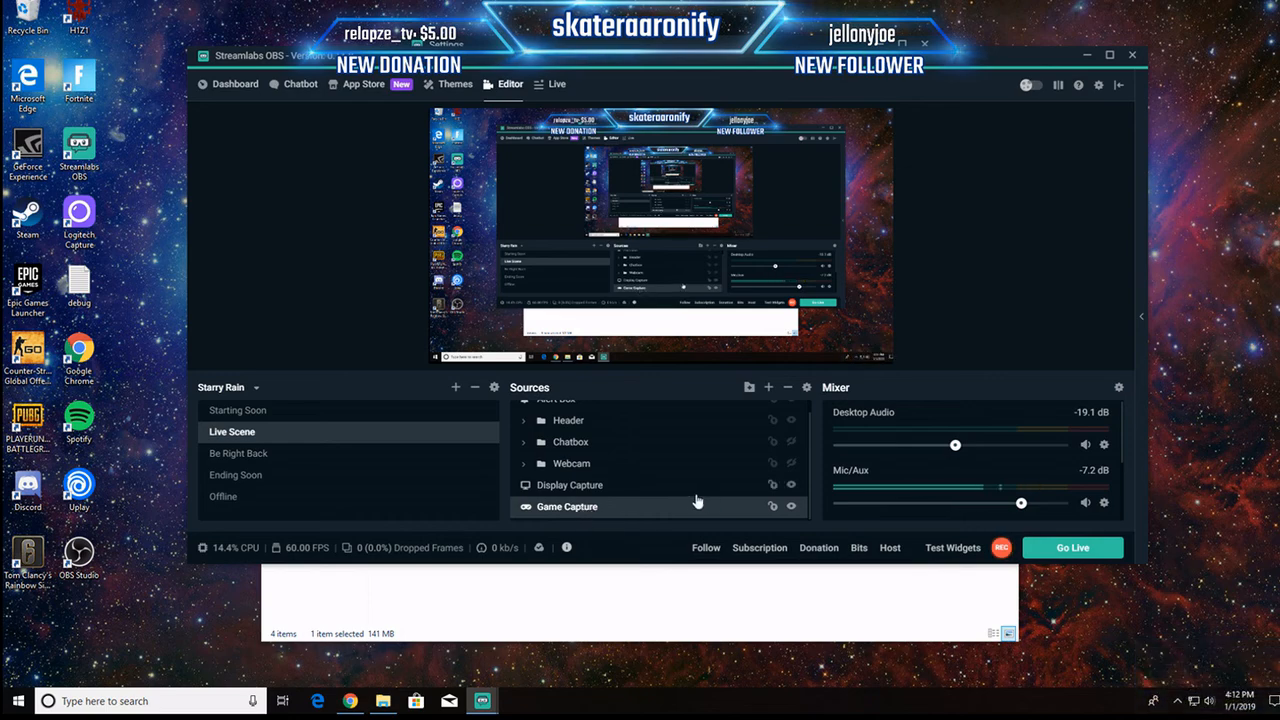
{"action": "right_click", "coordinate": [598, 470]}
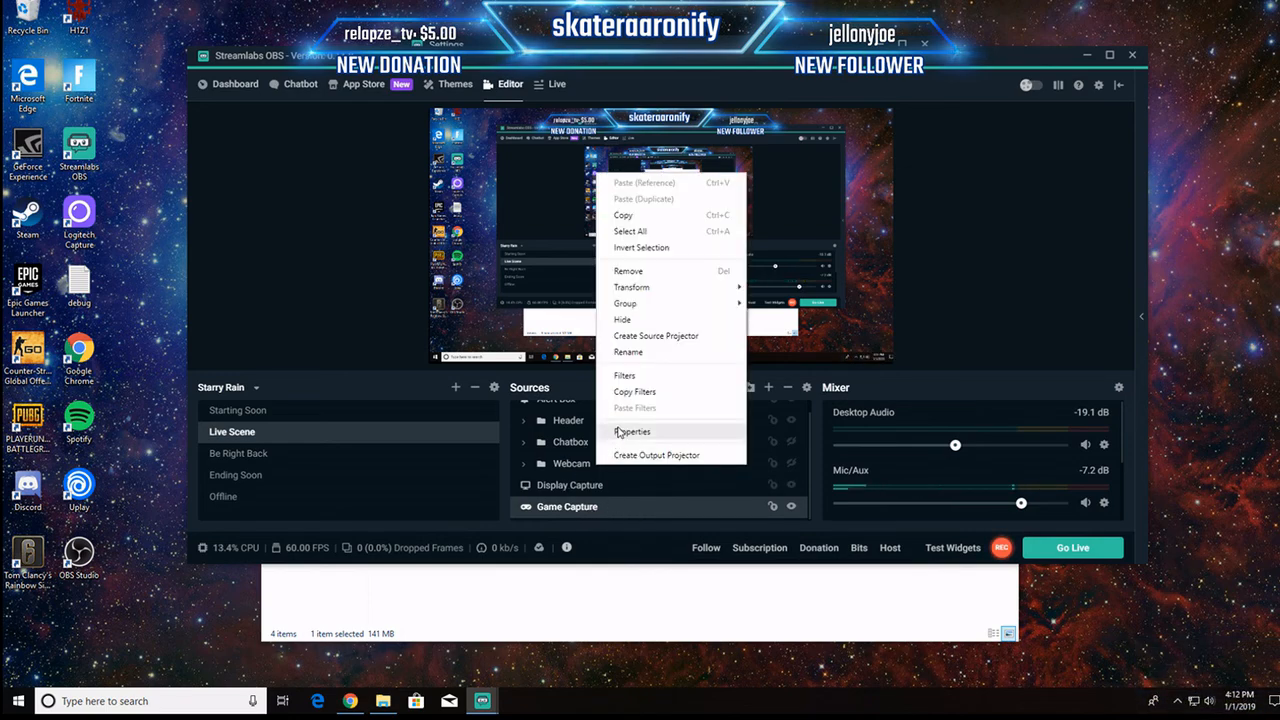
{"action": "left_click", "coordinate": [612, 508]}
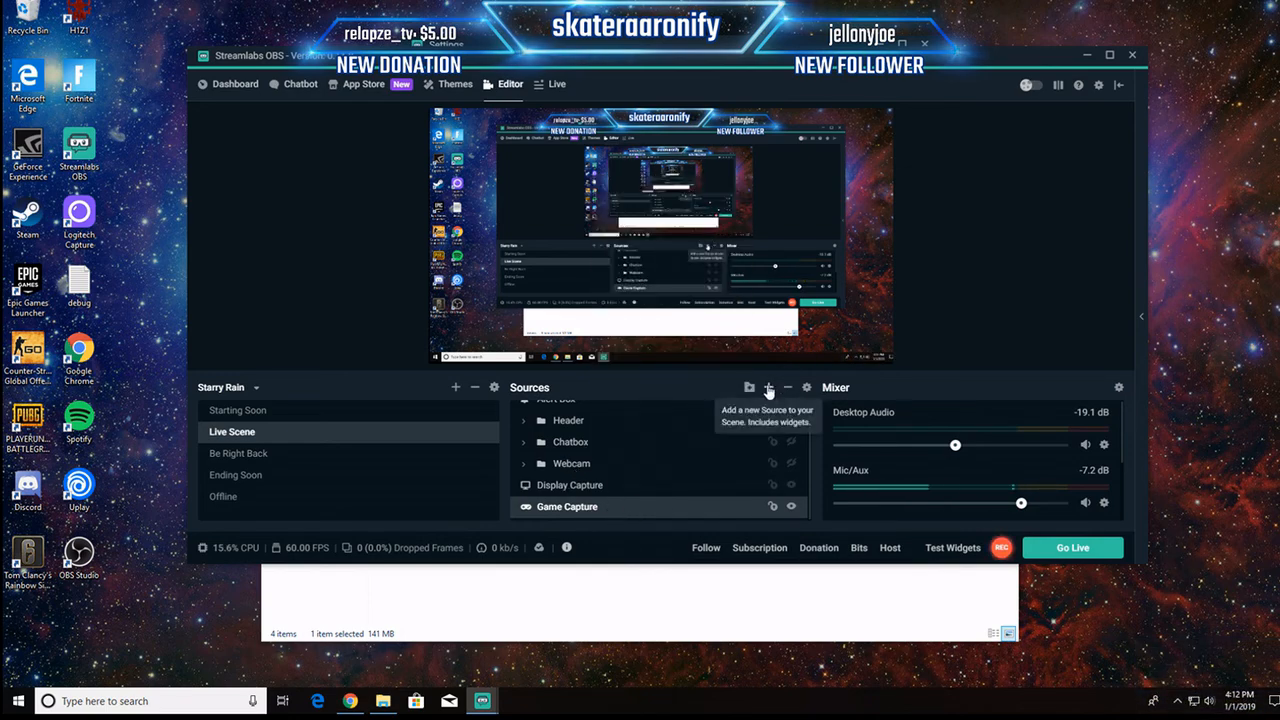
{"action": "left_click", "coordinate": [768, 387]}
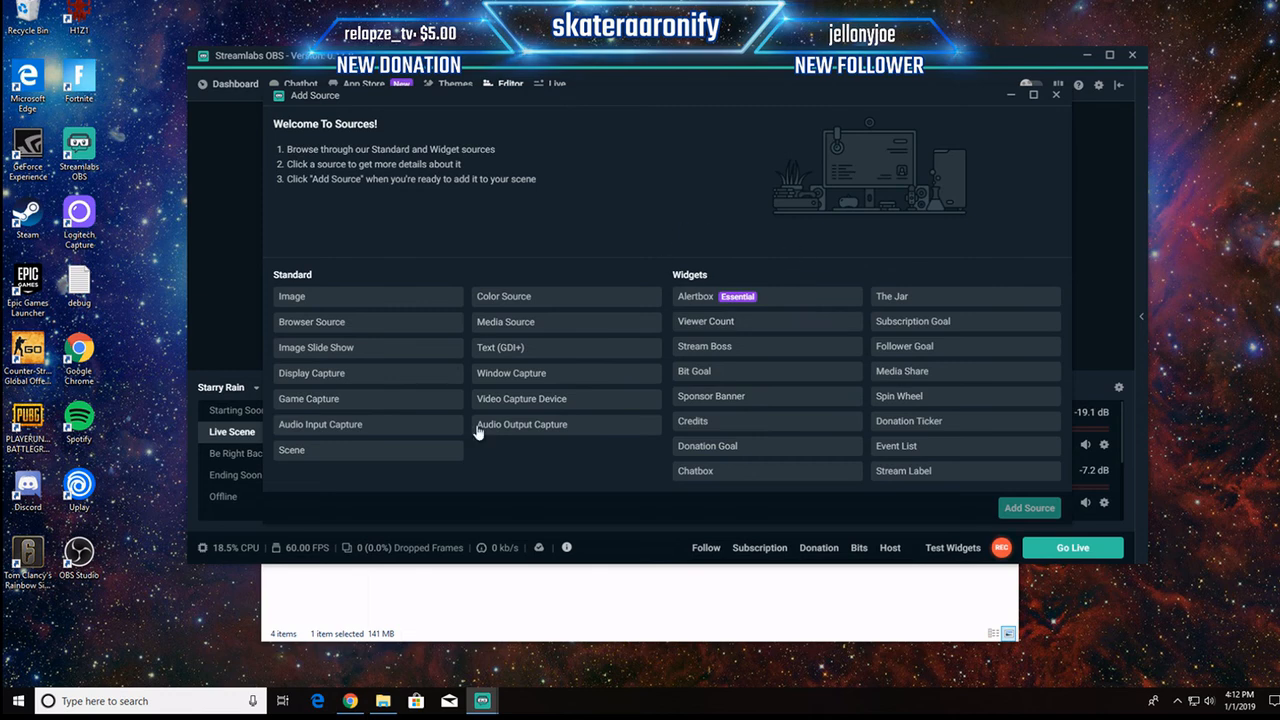
{"action": "left_click", "coordinate": [355, 400]}
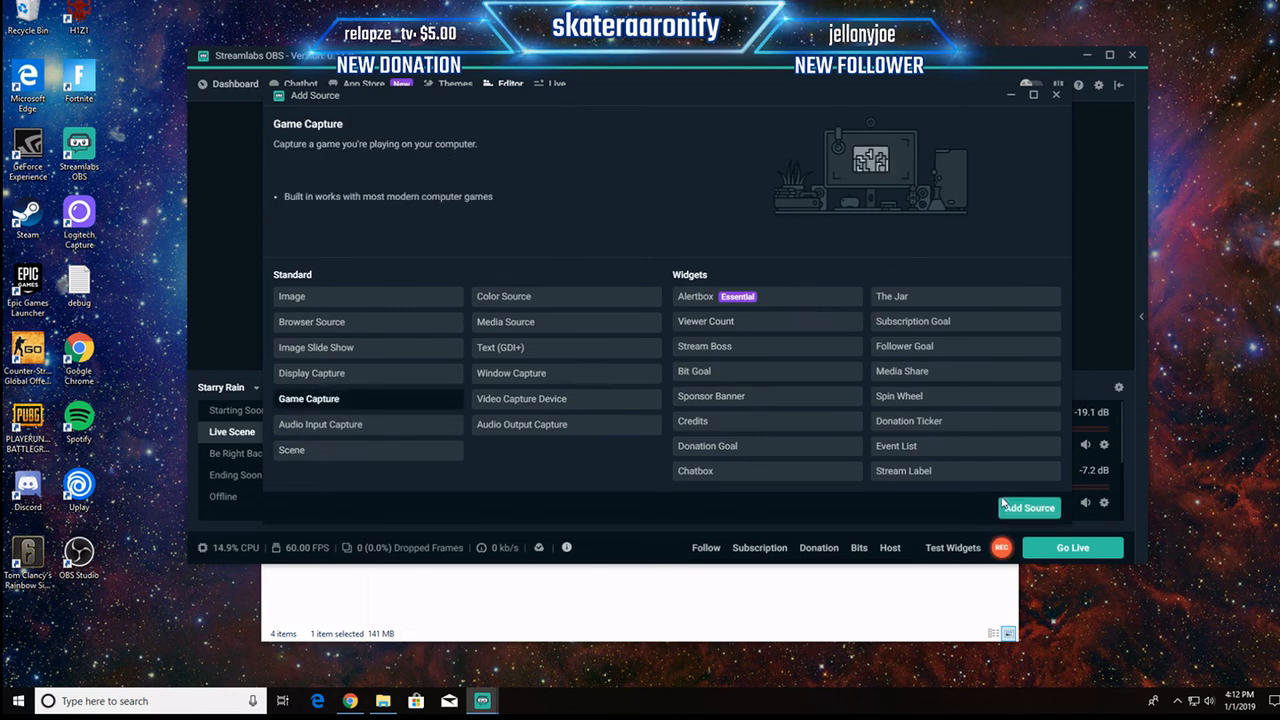
{"action": "left_click", "coordinate": [1029, 508]}
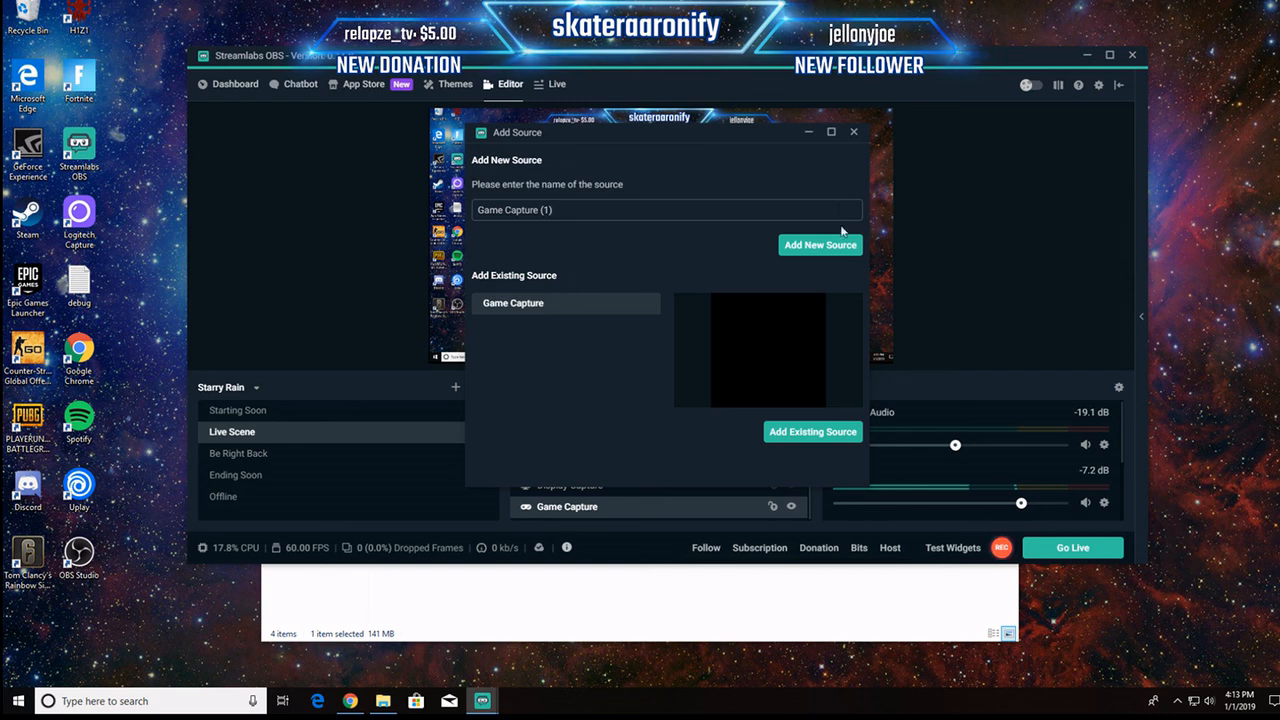
{"action": "left_click", "coordinate": [853, 133]}
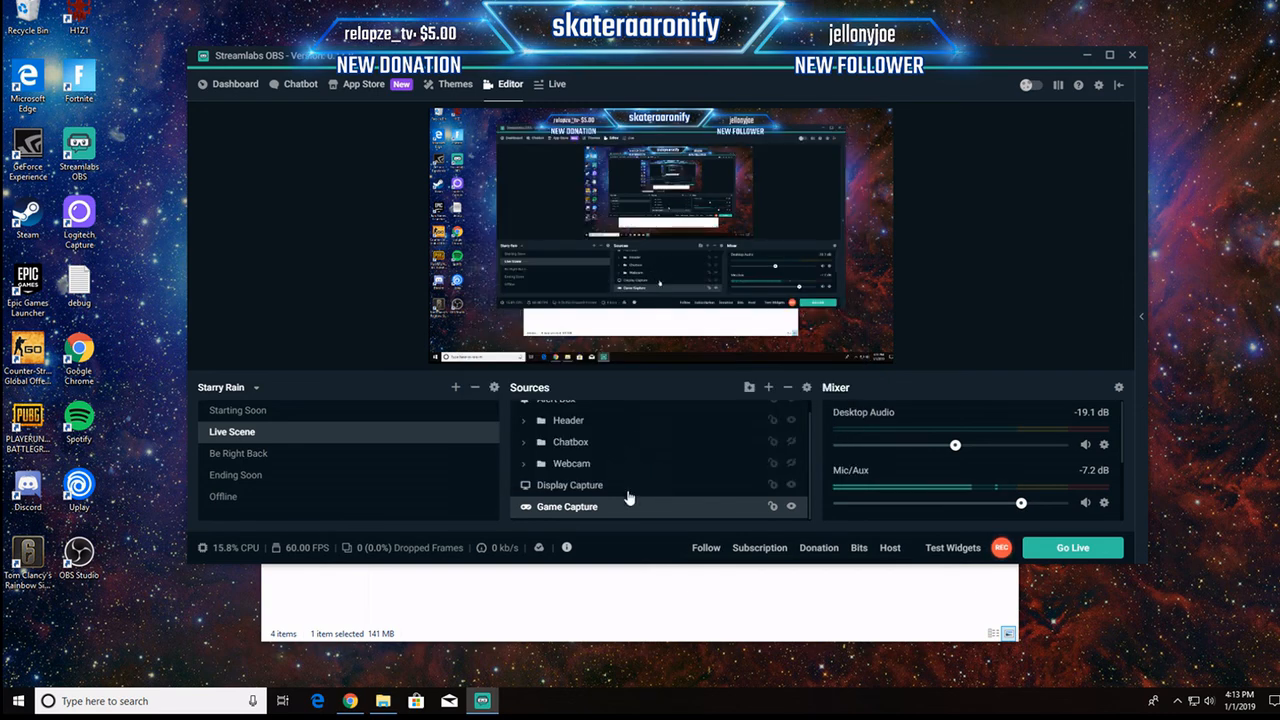
Step: Set the Game Capture source's window to [TslGame.exe]: PLAYERUNKNOWN'S BATTLEGROUNDS in its properties and save the settings
{"action": "right_click", "coordinate": [597, 507]}
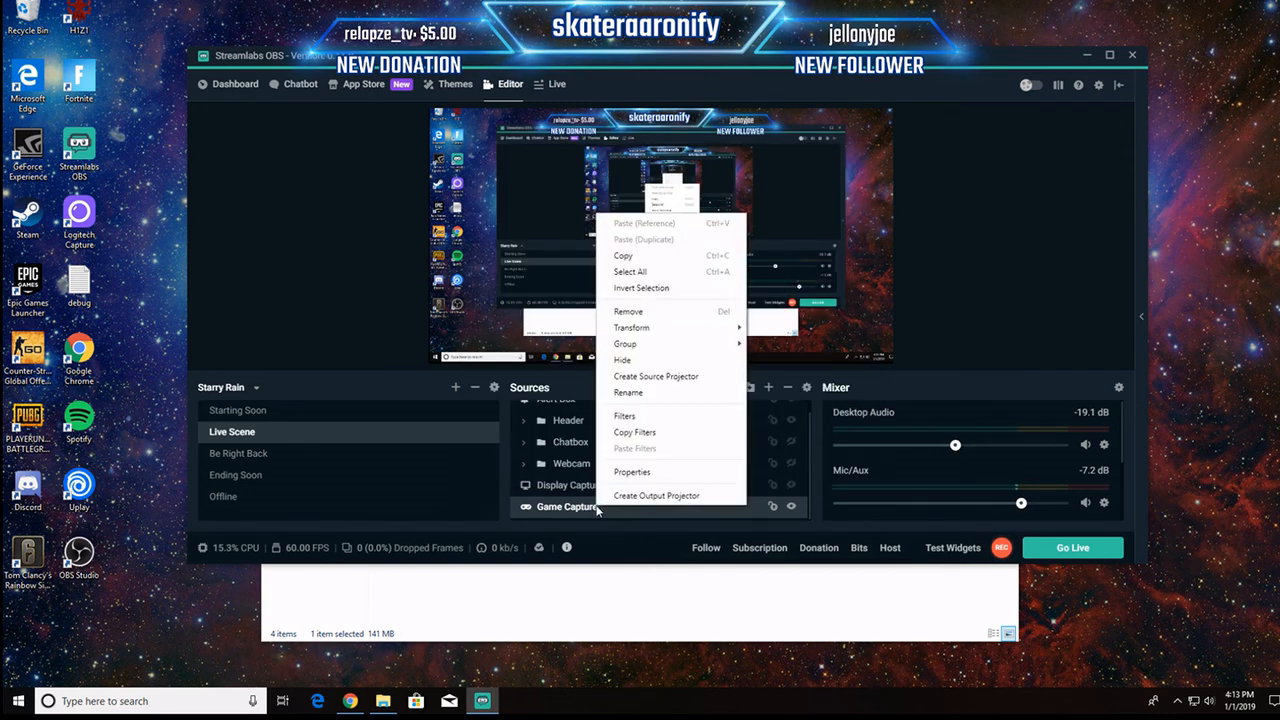
{"action": "left_click", "coordinate": [609, 474]}
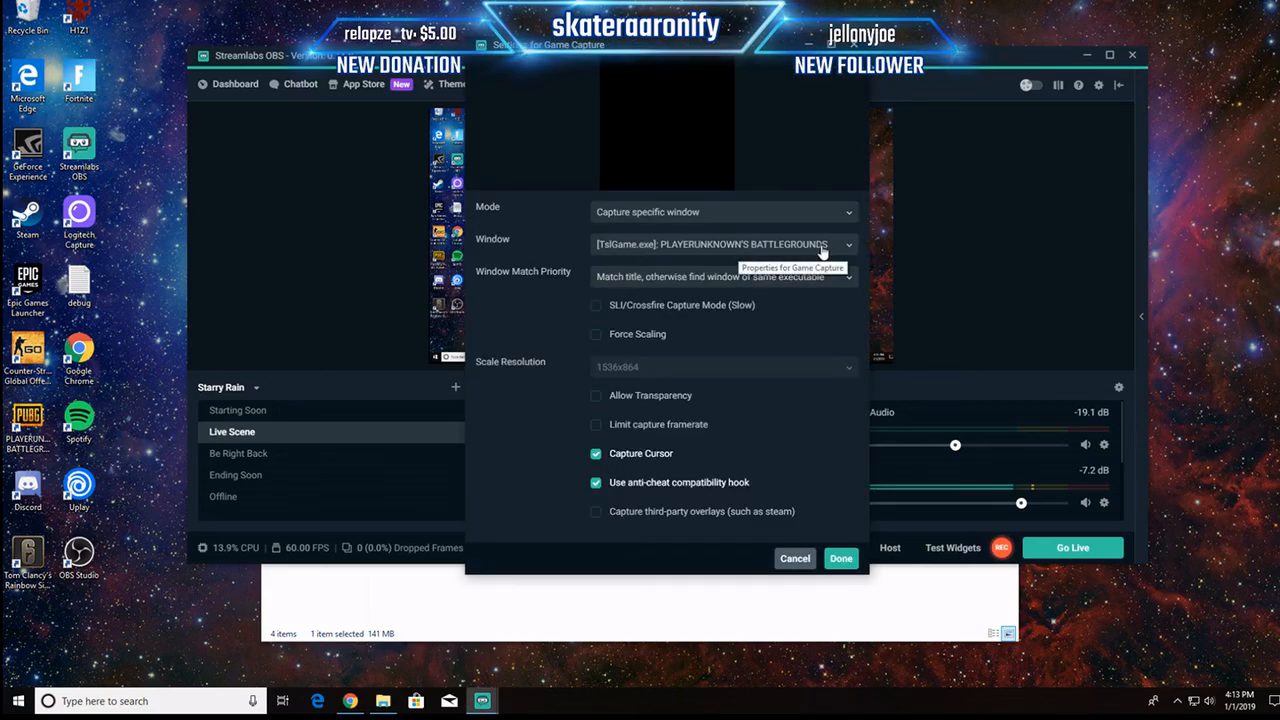
{"action": "left_click", "coordinate": [822, 247]}
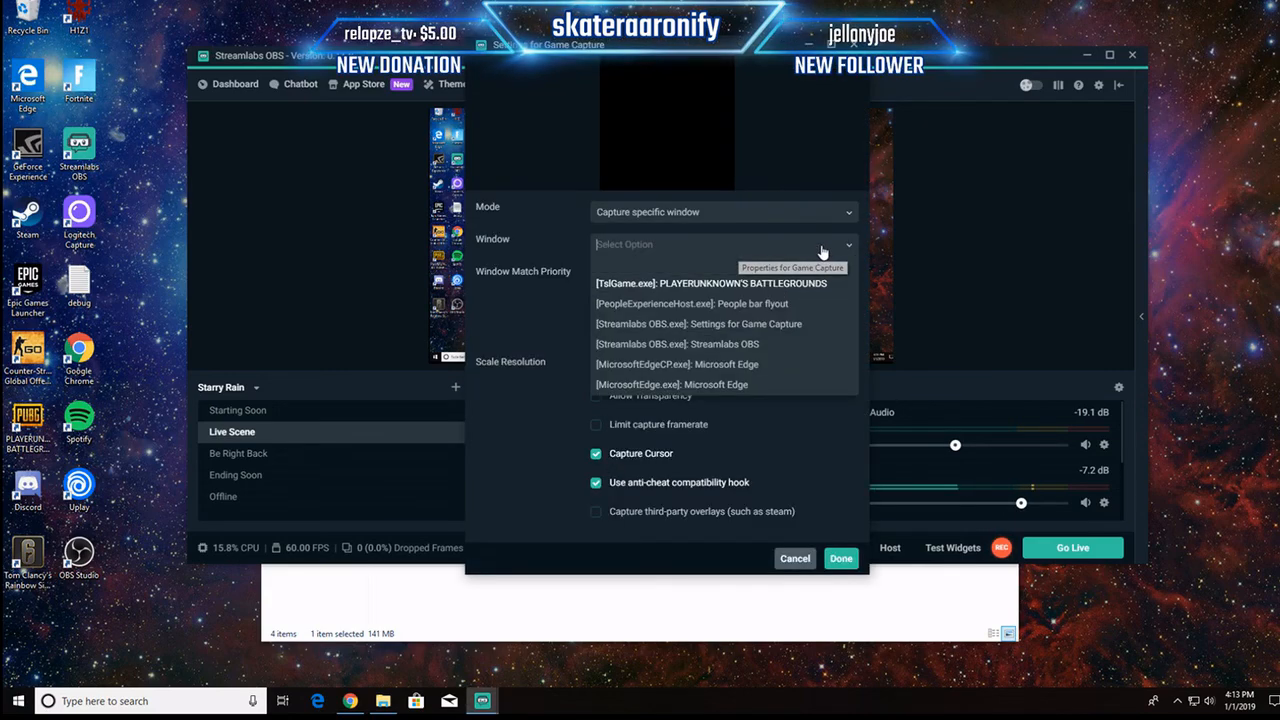
{"action": "left_click", "coordinate": [740, 287]}
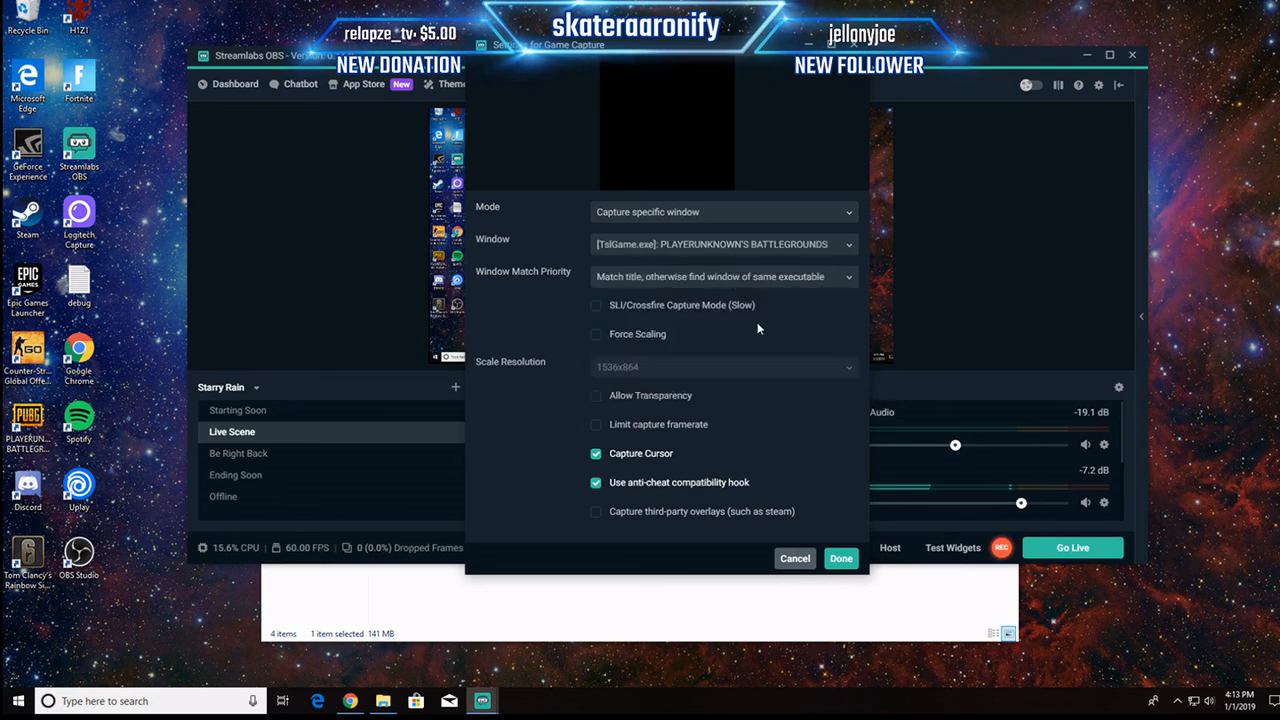
{"action": "left_click", "coordinate": [843, 562]}
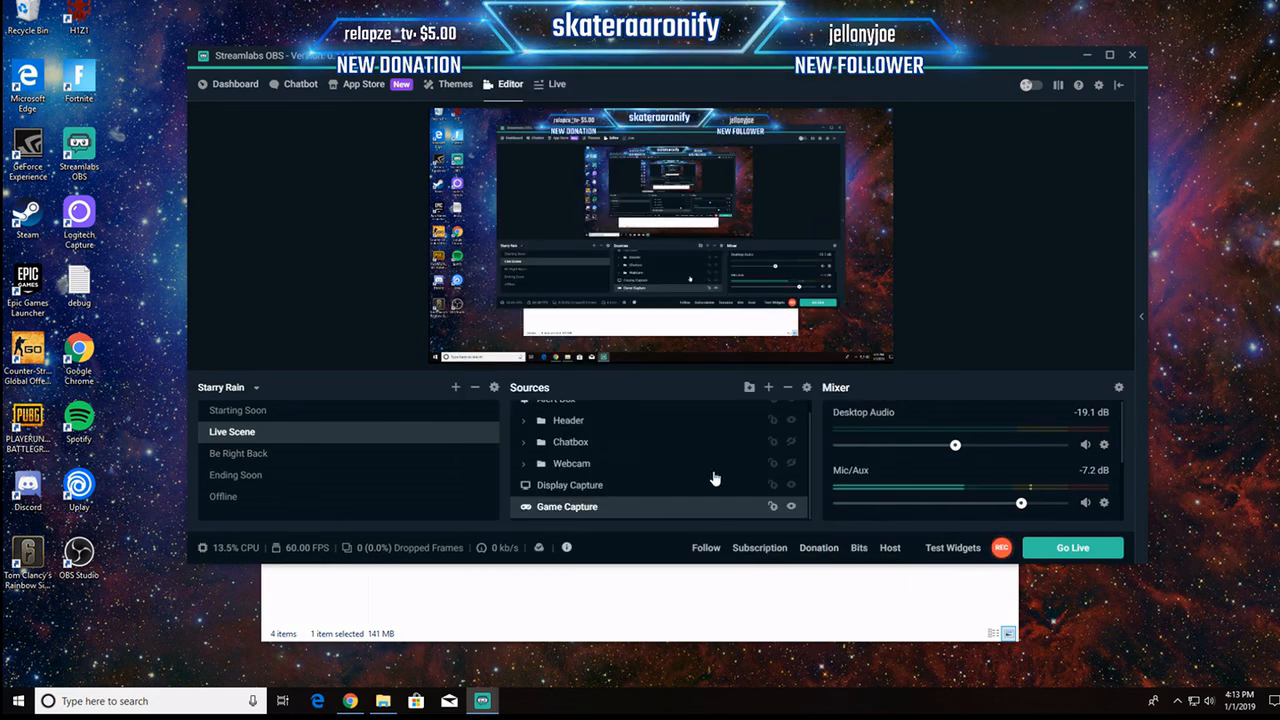